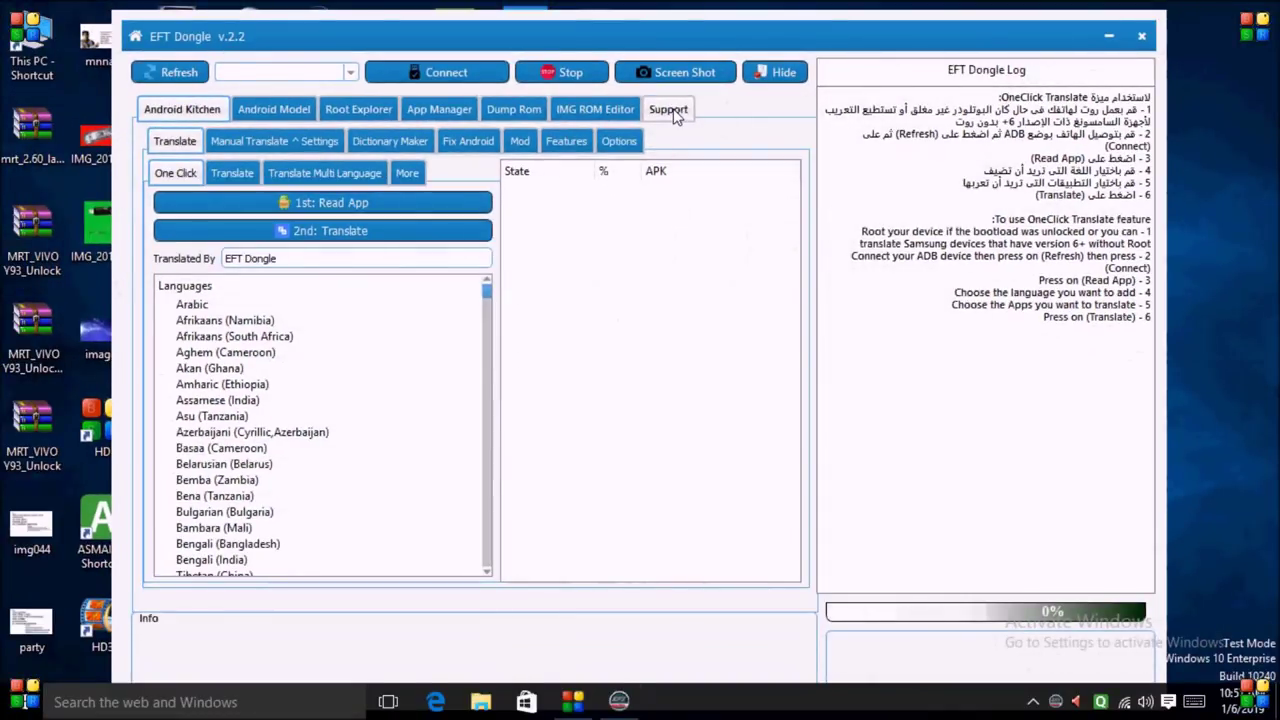
Open the dongle software's support section, switch to easy-firmware.com in the browser and open its FIRMWARE folder
{"action": "left_click", "coordinate": [670, 110]}
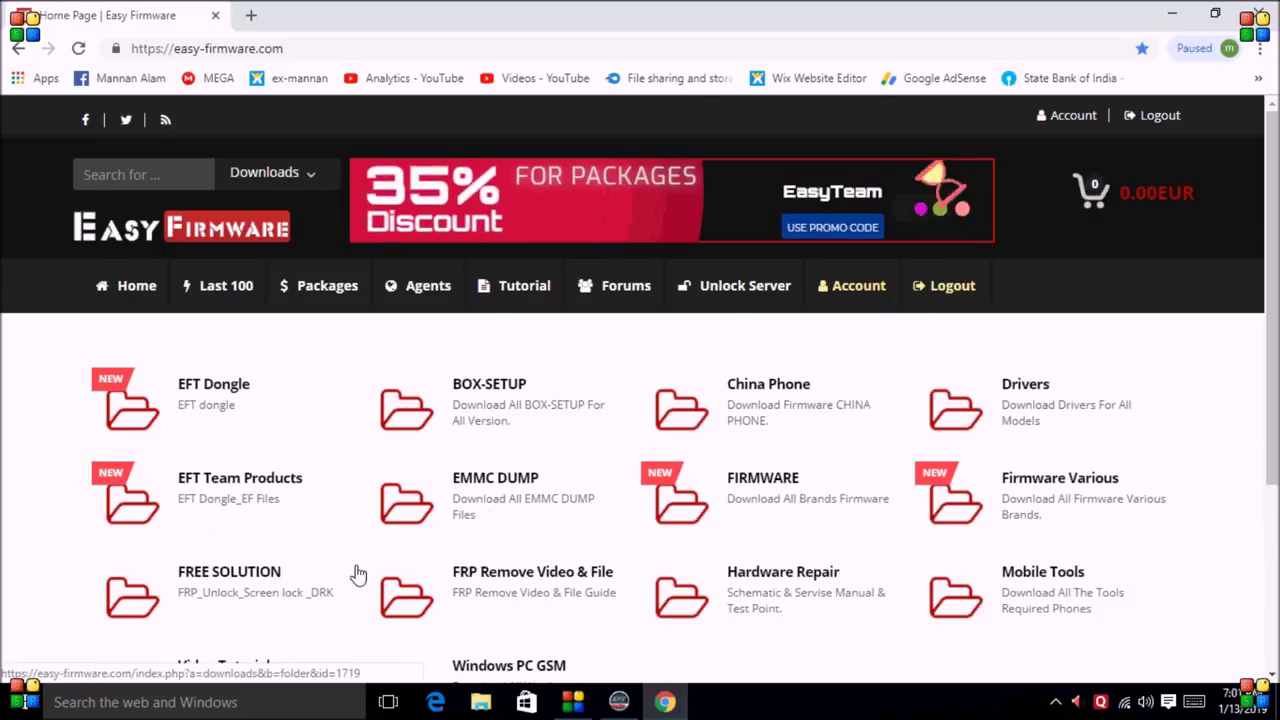
{"action": "scroll", "coordinate": [357, 571], "scroll_direction": "down", "scroll_amount": 2}
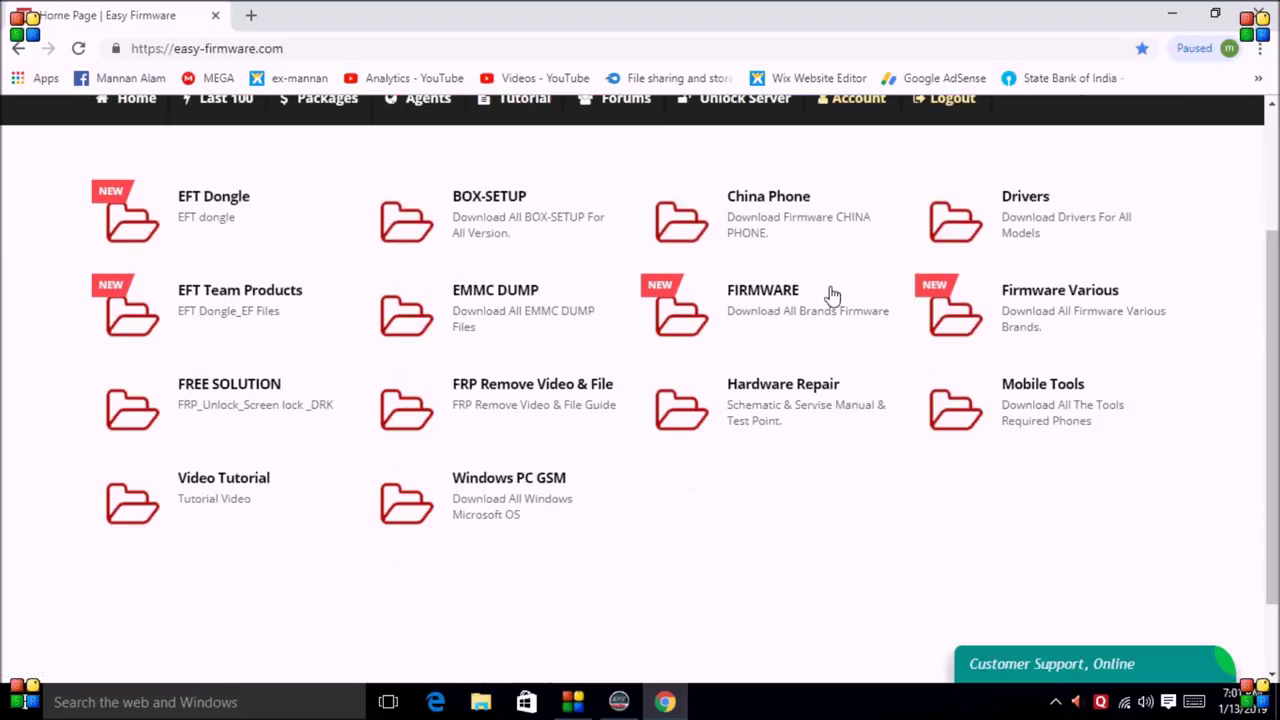
{"action": "left_click", "coordinate": [762, 293]}
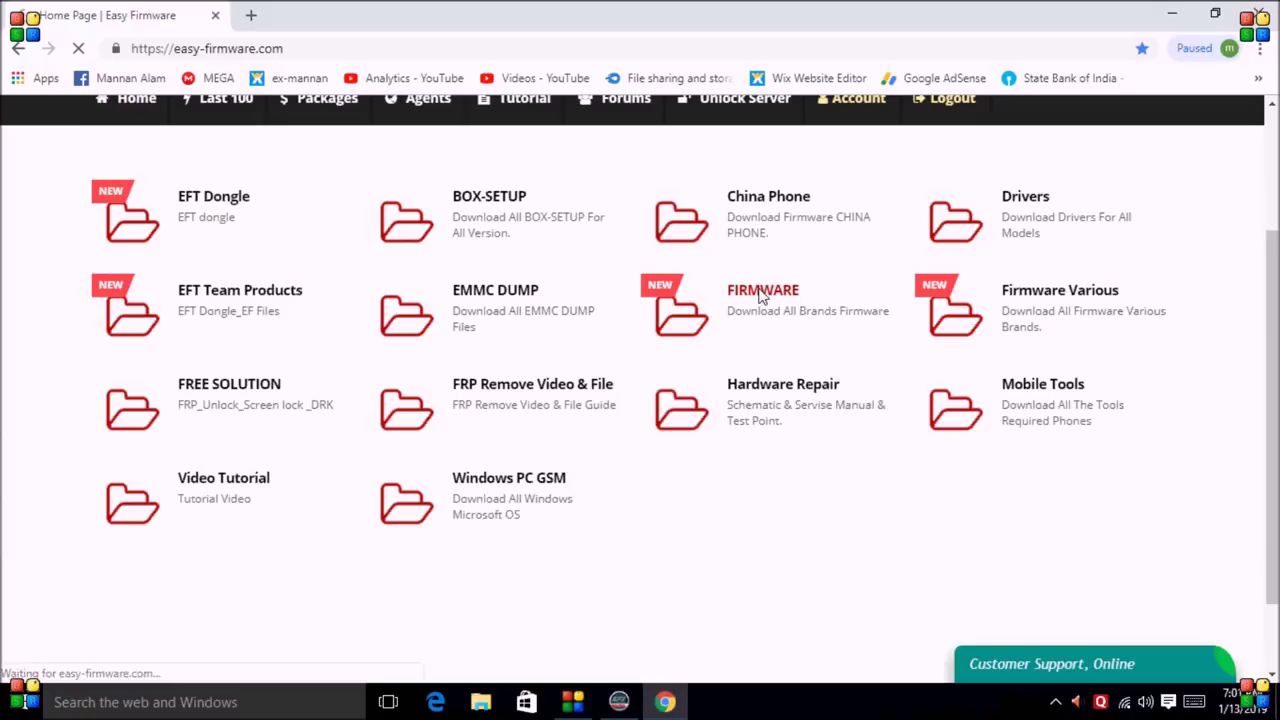
Open the NOKIA folder in the list of firmware brands
{"action": "scroll", "coordinate": [457, 425], "scroll_direction": "down", "scroll_amount": 3}
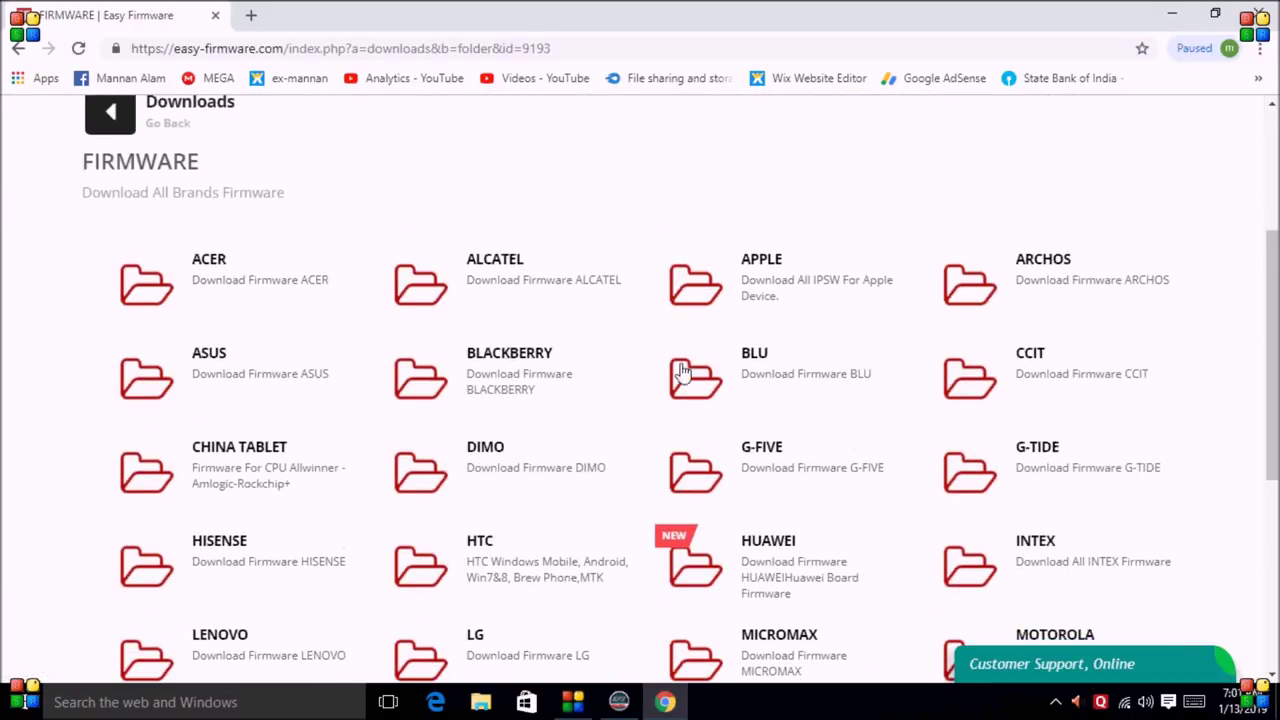
{"action": "scroll", "coordinate": [985, 372], "scroll_direction": "down", "scroll_amount": 1}
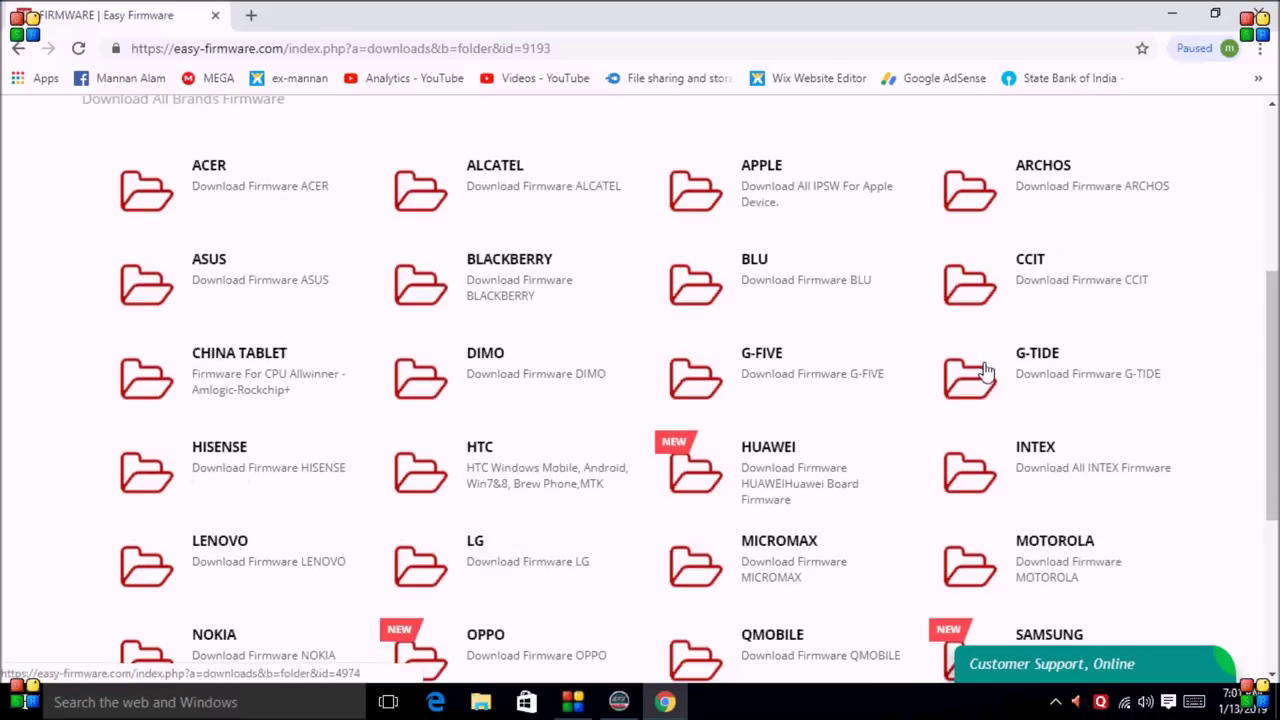
{"action": "scroll", "coordinate": [300, 412], "scroll_direction": "down", "scroll_amount": 2}
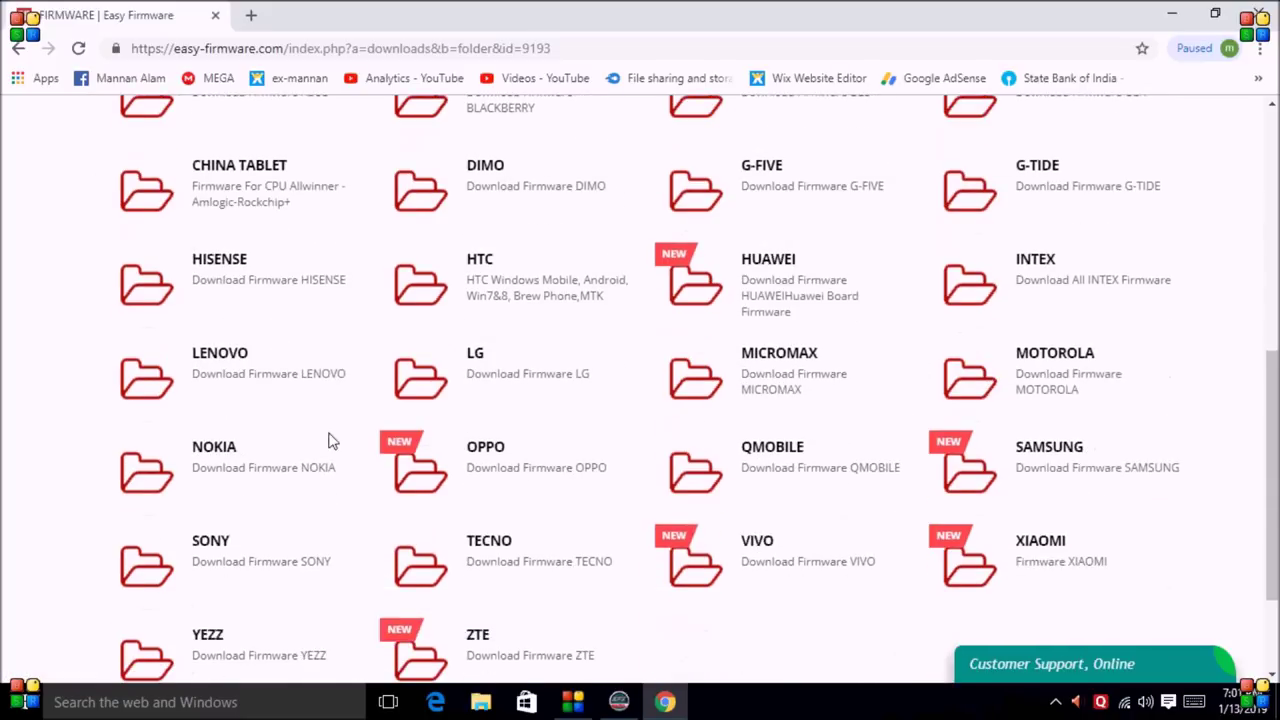
{"action": "scroll", "coordinate": [680, 448], "scroll_direction": "down", "scroll_amount": 1}
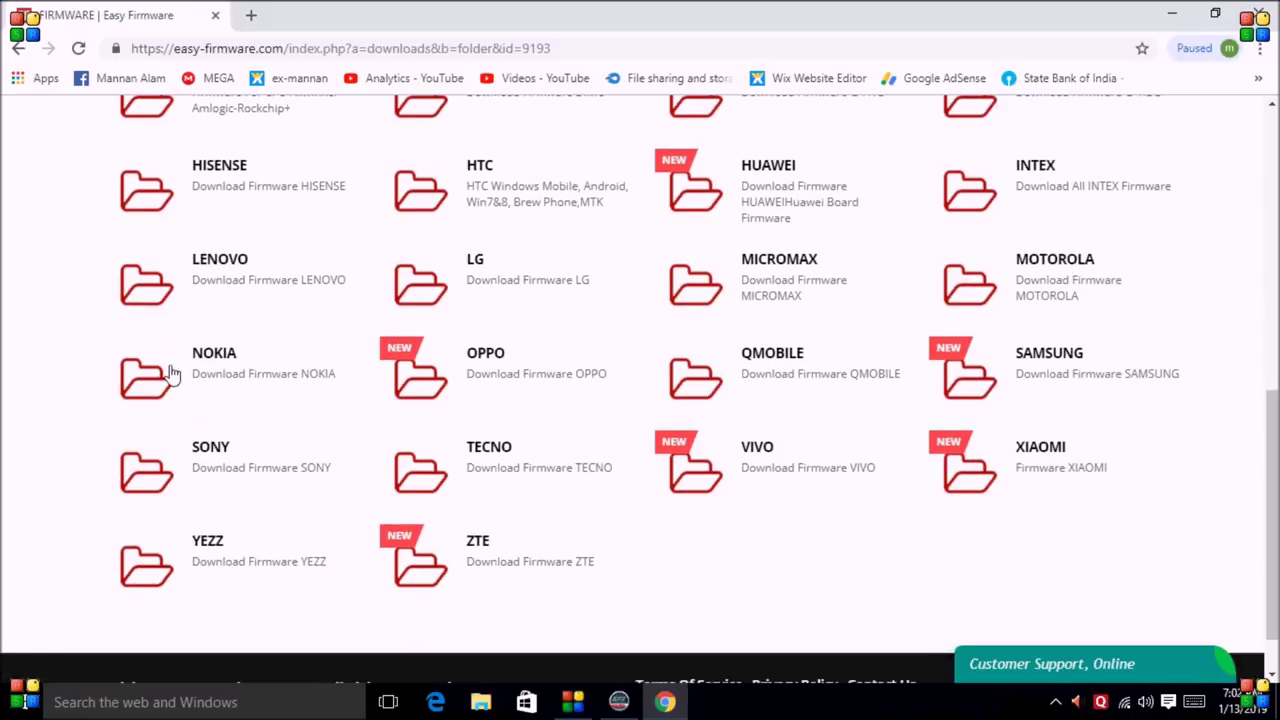
{"action": "left_click", "coordinate": [140, 385]}
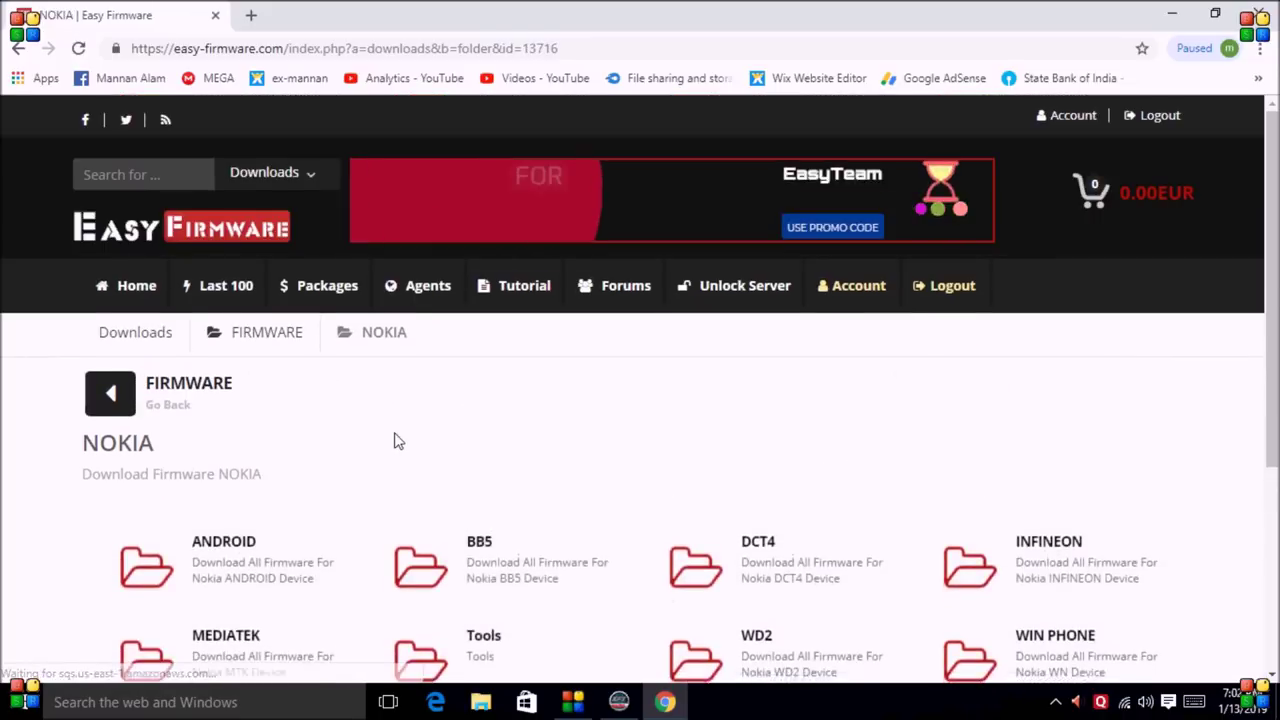
Open the ANDROID category of the Nokia firmware and go into the TA-1032 (Nokia 3) folder
{"action": "scroll", "coordinate": [394, 437], "scroll_direction": "down", "scroll_amount": 3}
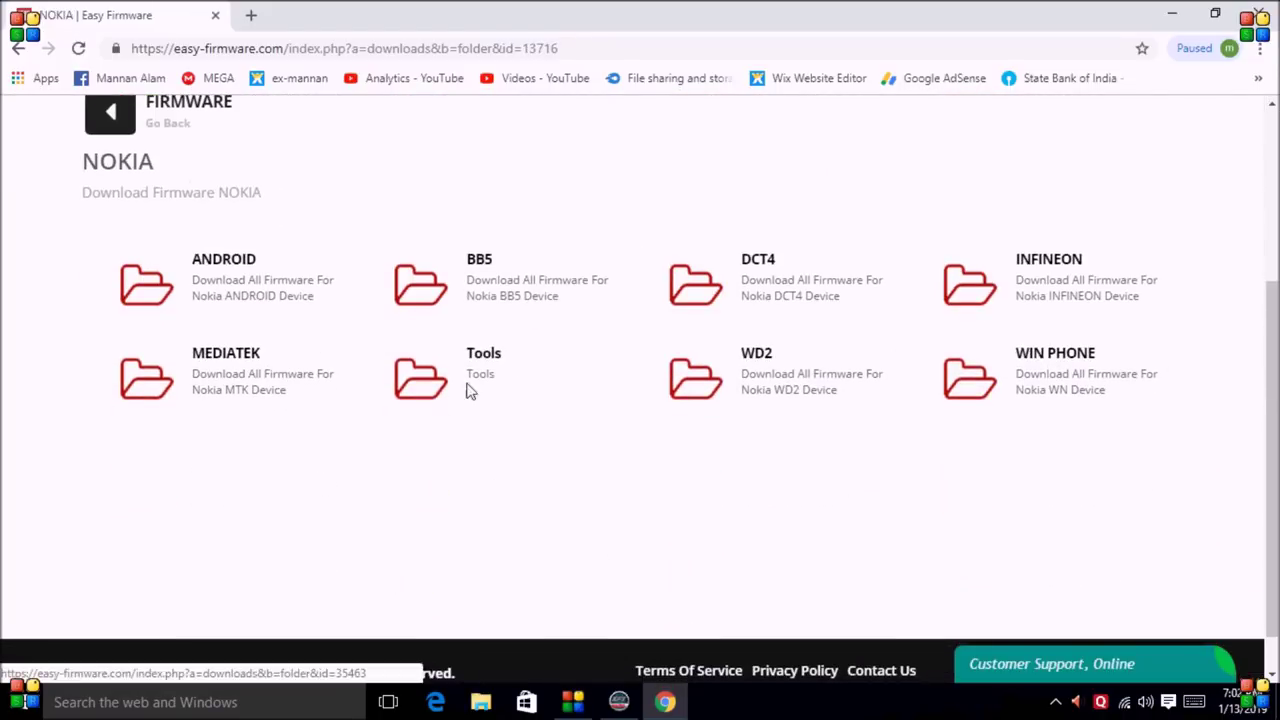
{"action": "left_click", "coordinate": [226, 260]}
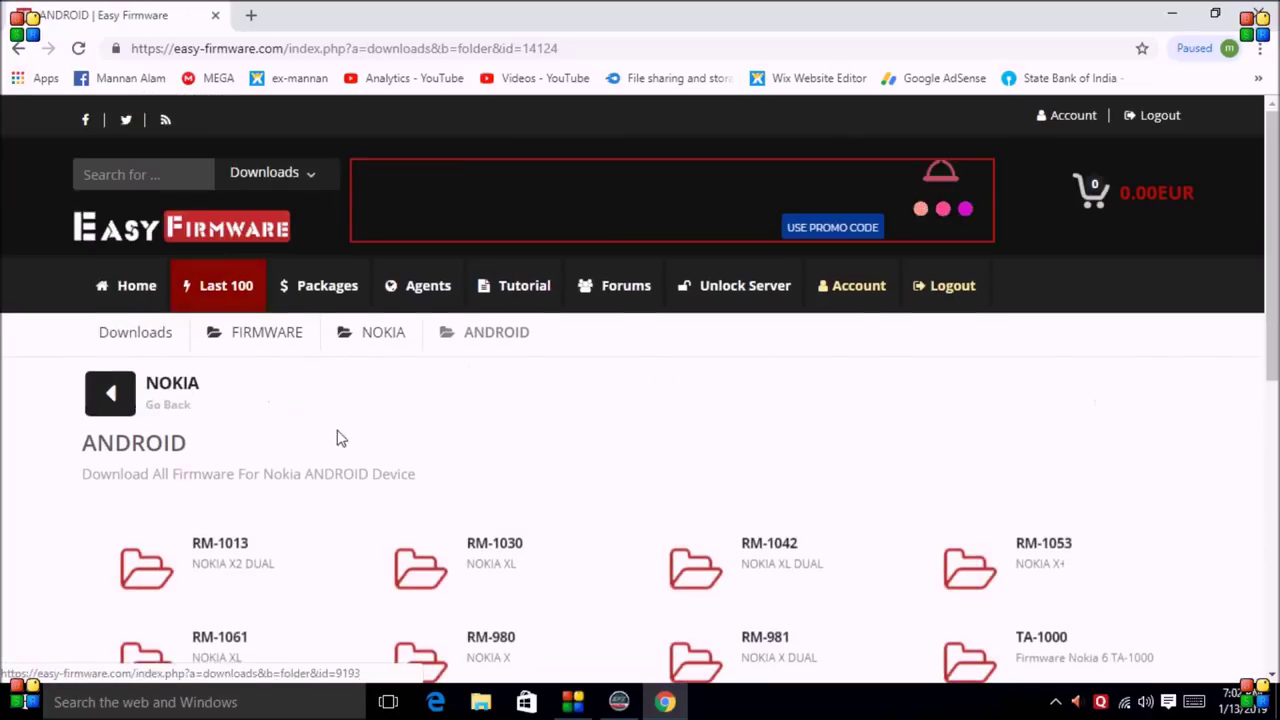
{"action": "scroll", "coordinate": [371, 434], "scroll_direction": "down", "scroll_amount": 3}
{"action": "scroll", "coordinate": [378, 430], "scroll_direction": "down", "scroll_amount": 2}
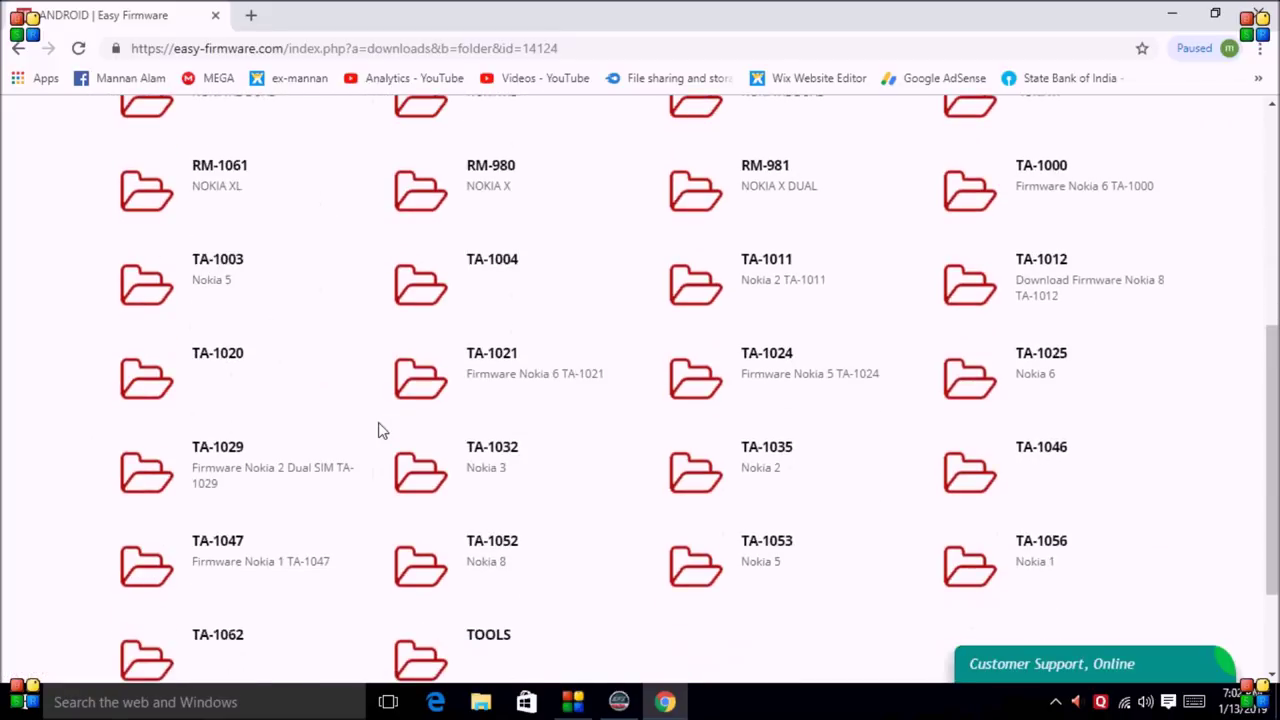
{"action": "scroll", "coordinate": [378, 430], "scroll_direction": "down", "scroll_amount": 1}
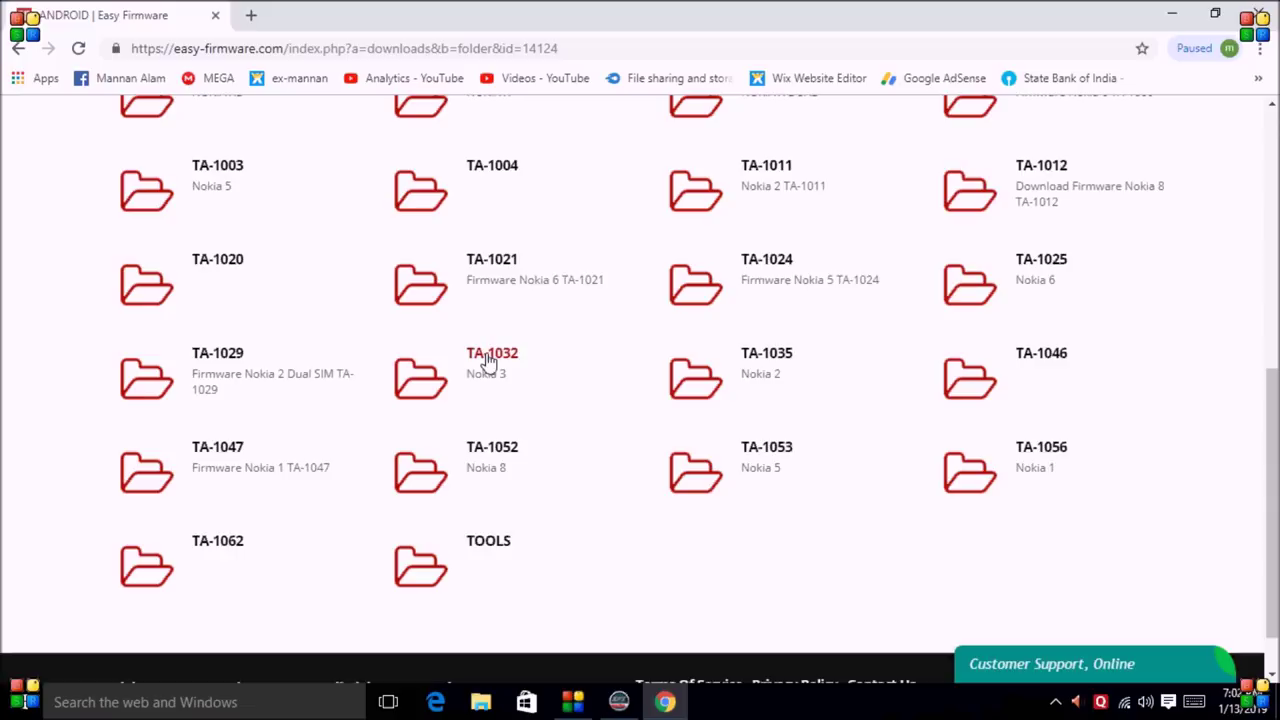
{"action": "left_click", "coordinate": [442, 390]}
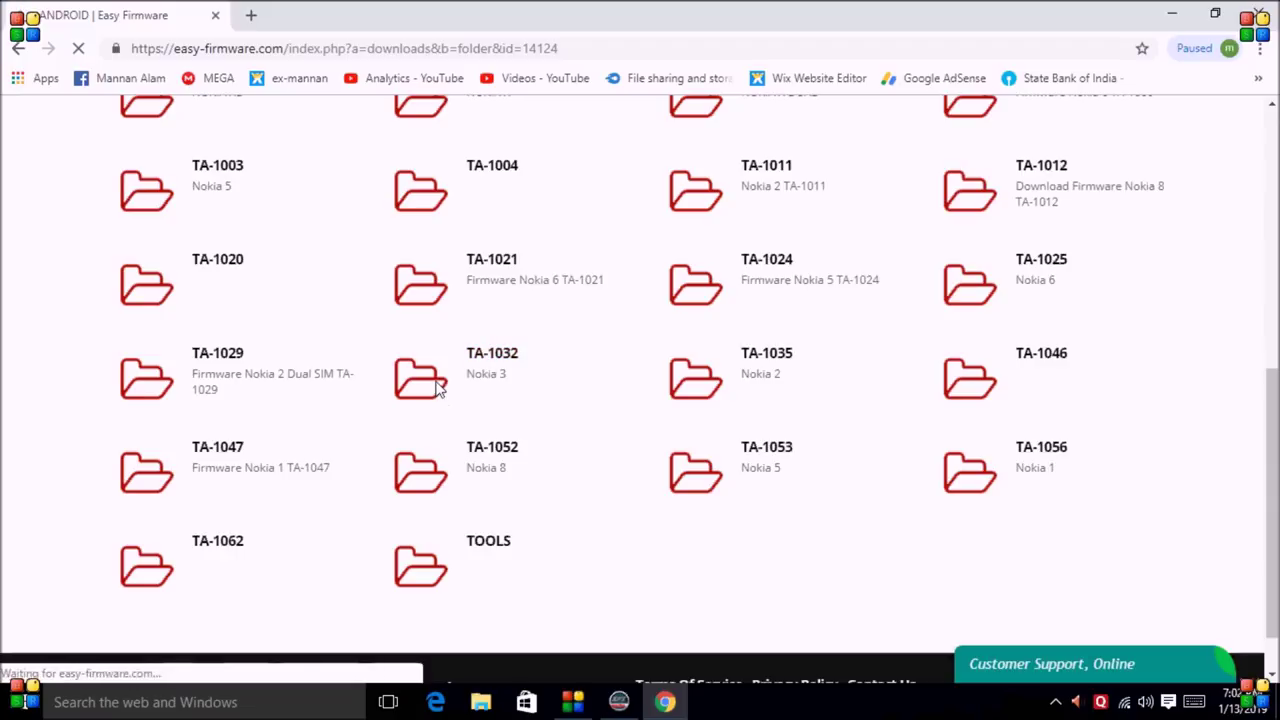
Check the NOKIA_Heart_NE1-215H-0-00WW-B02_Scatter.zip entry among the Nokia 3 downloads and close the browser
{"action": "scroll", "coordinate": [420, 420], "scroll_direction": "down", "scroll_amount": 3}
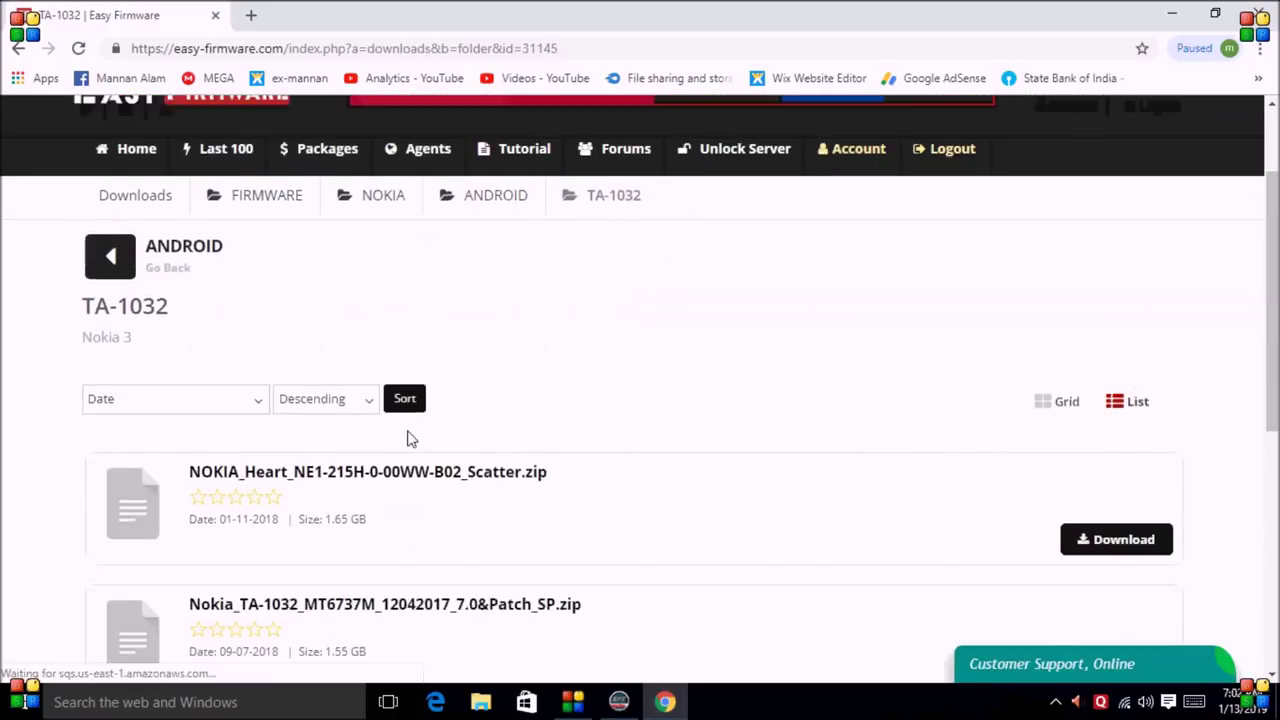
{"action": "scroll", "coordinate": [467, 420], "scroll_direction": "down", "scroll_amount": 1}
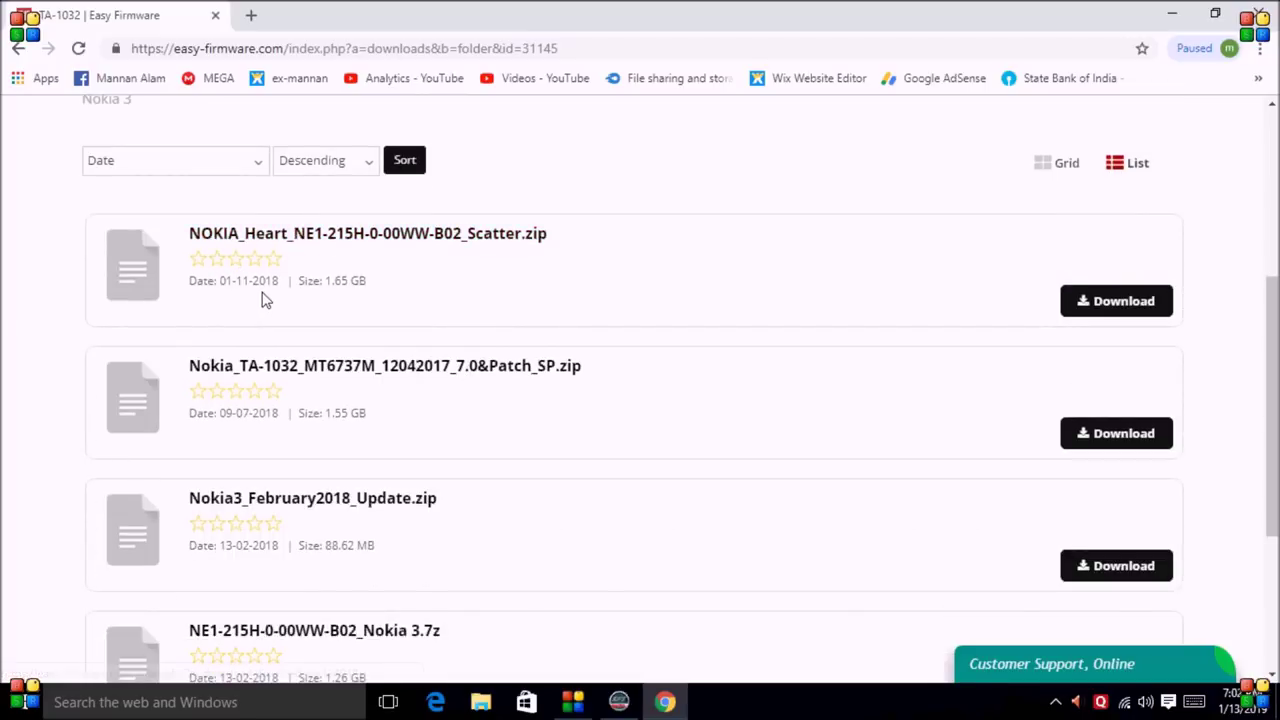
{"action": "left_click_drag", "start_coordinate": [249, 287], "coordinate": [268, 296]}
{"action": "left_click", "coordinate": [600, 297]}
{"action": "left_click", "coordinate": [614, 266]}
{"action": "left_click", "coordinate": [1258, 14]}
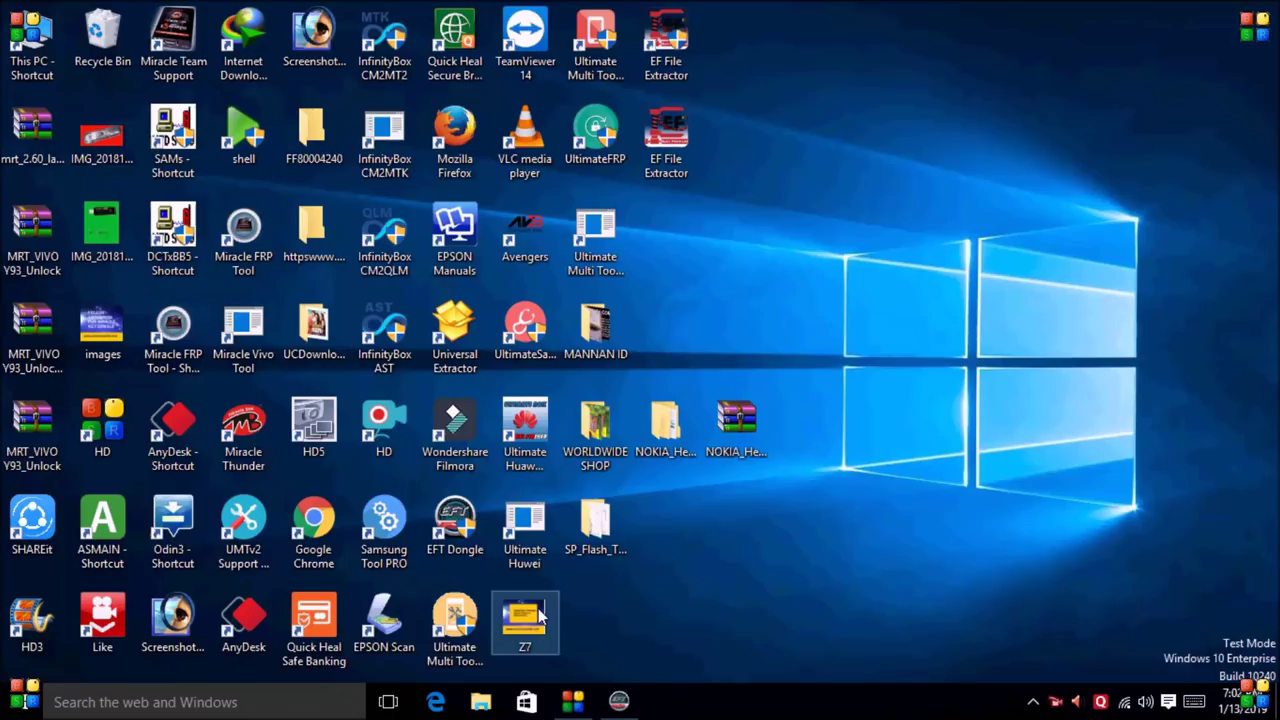
Move the NOKIA_Heart archive aside on the desktop and inspect the contents of the extracted NOKIA_Heart_NE1-215H-0-00WW-B02_Scatter folder
{"action": "left_click", "coordinate": [733, 432]}
{"action": "left_click_drag", "start_coordinate": [733, 432], "coordinate": [858, 358]}
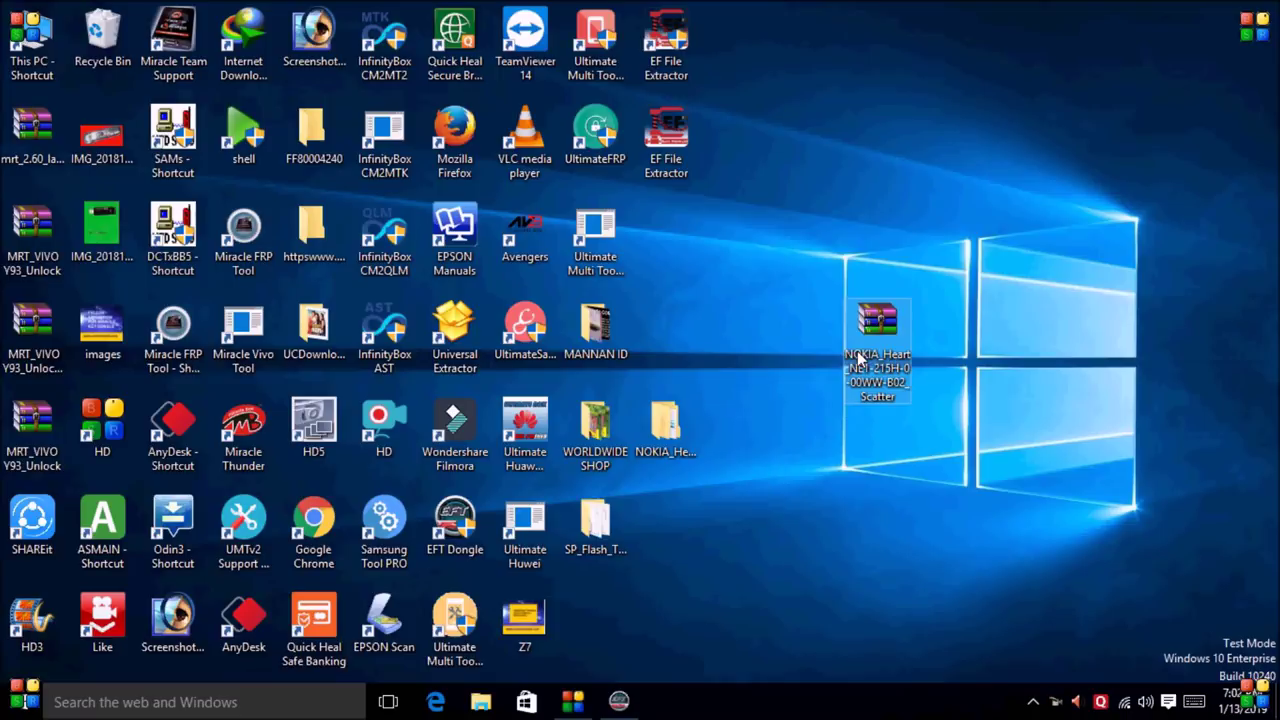
{"action": "left_click", "coordinate": [668, 422]}
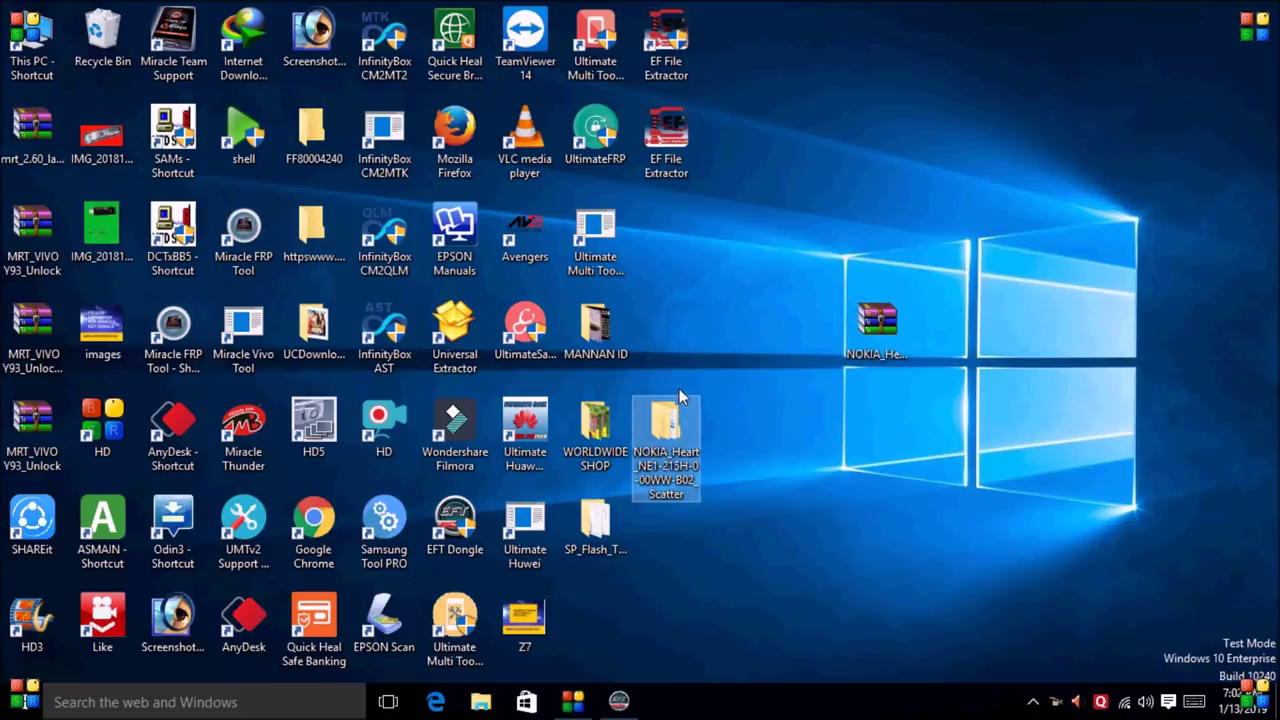
{"action": "right_click", "coordinate": [668, 418]}
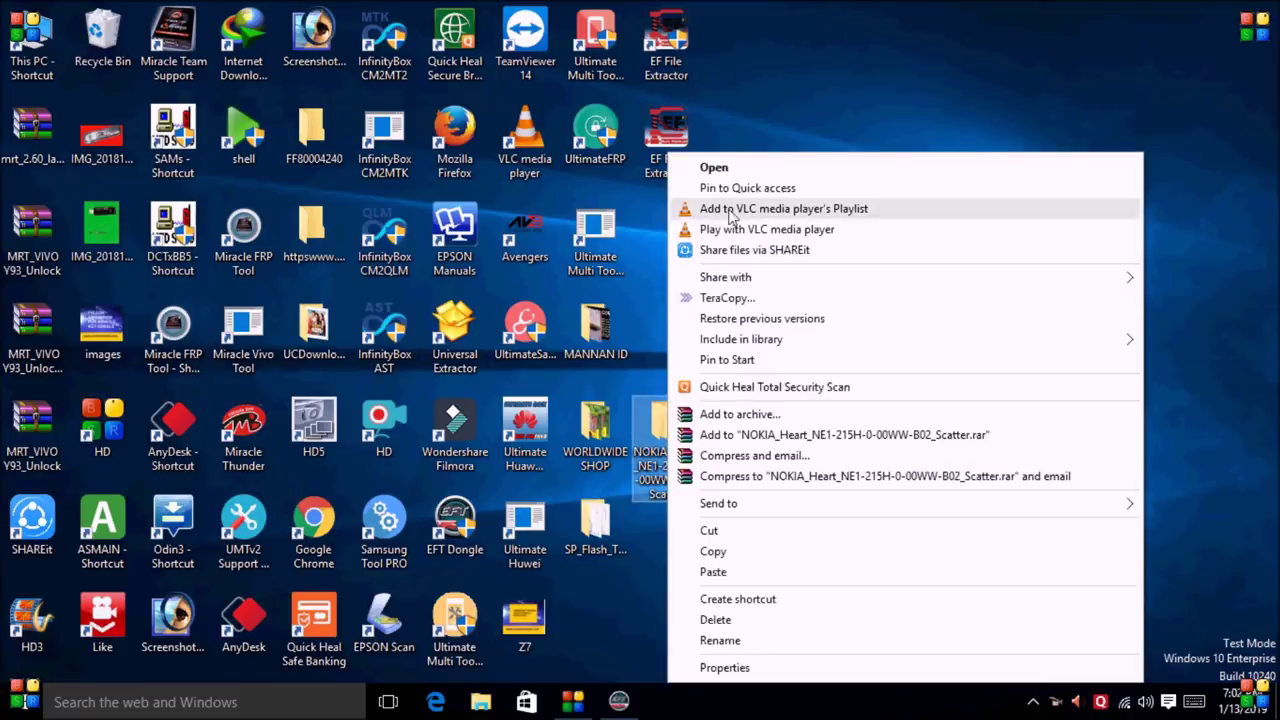
{"action": "left_click", "coordinate": [714, 168]}
{"action": "double_click", "coordinate": [560, 297]}
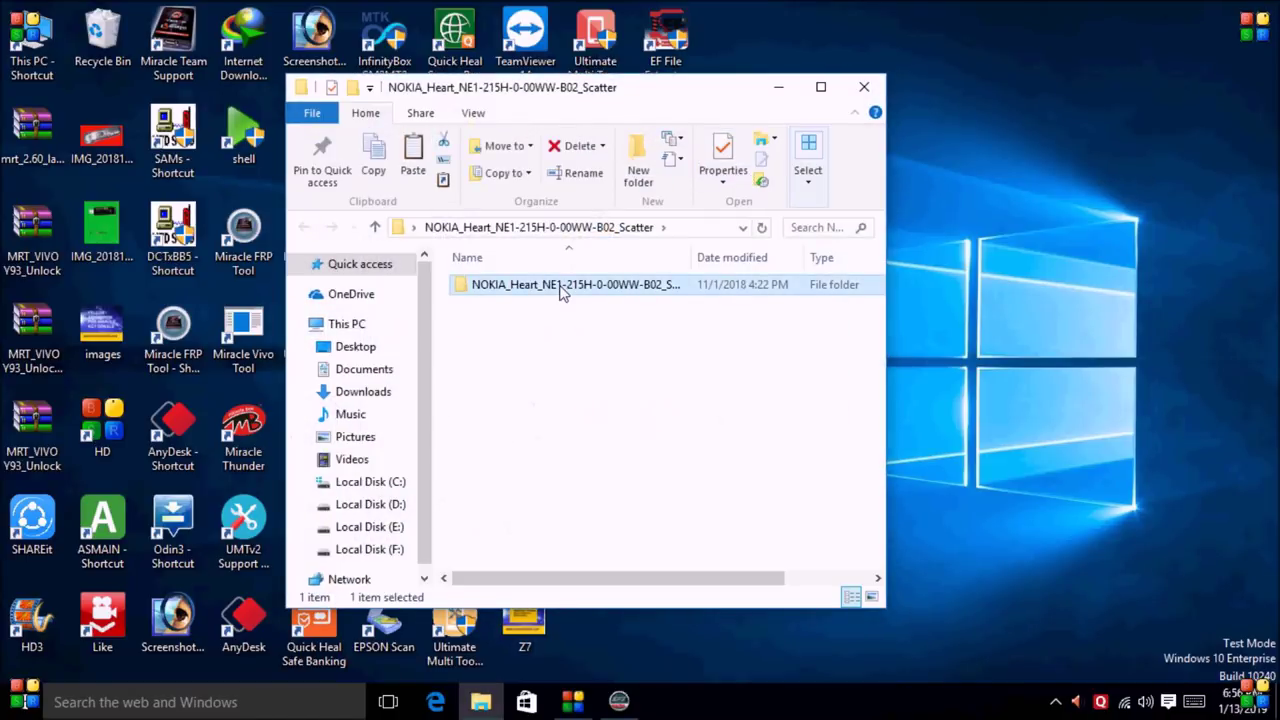
{"action": "left_click", "coordinate": [864, 87]}
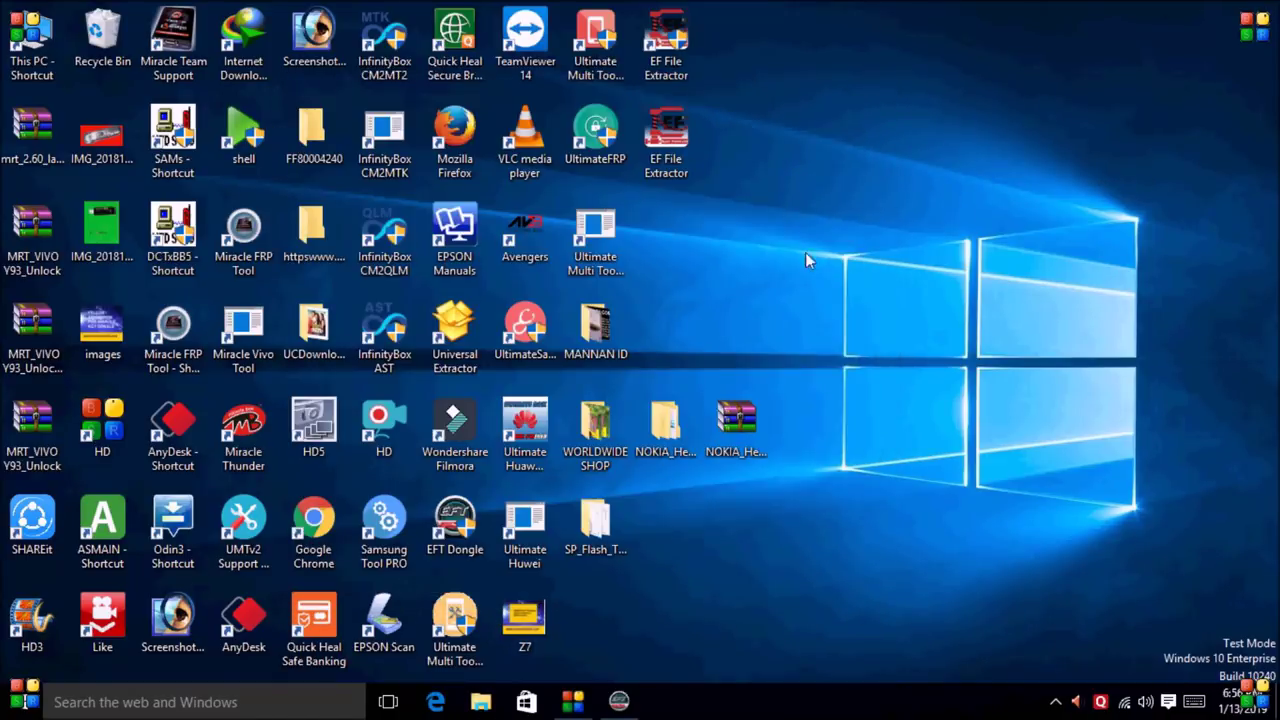
{"action": "left_click_drag", "start_coordinate": [666, 140], "coordinate": [752, 232]}
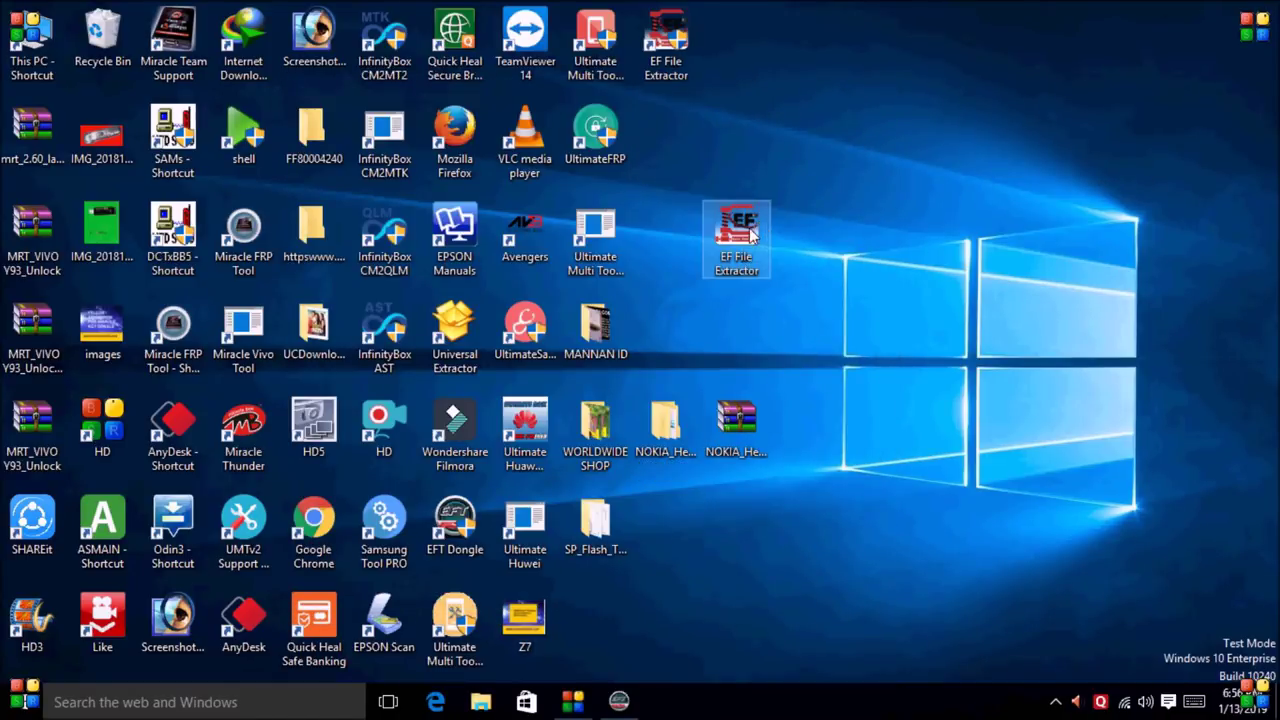
{"action": "right_click", "coordinate": [752, 233]}
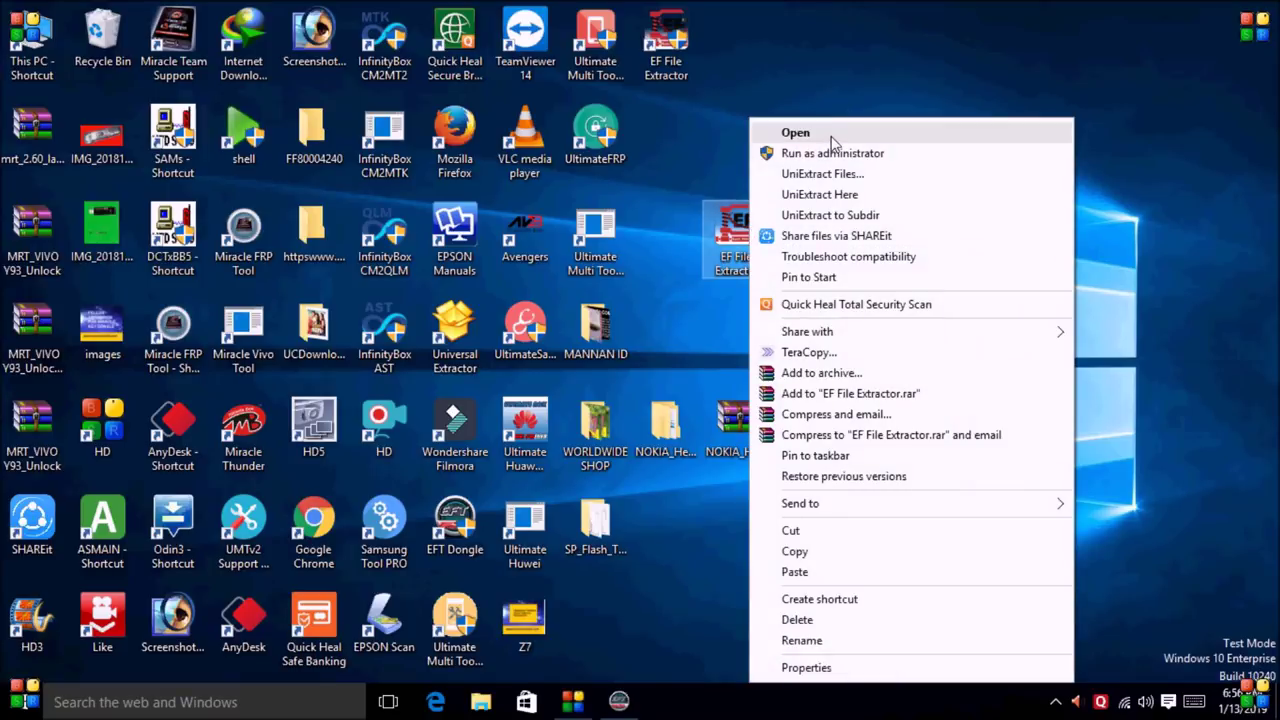
{"action": "left_click", "coordinate": [830, 63]}
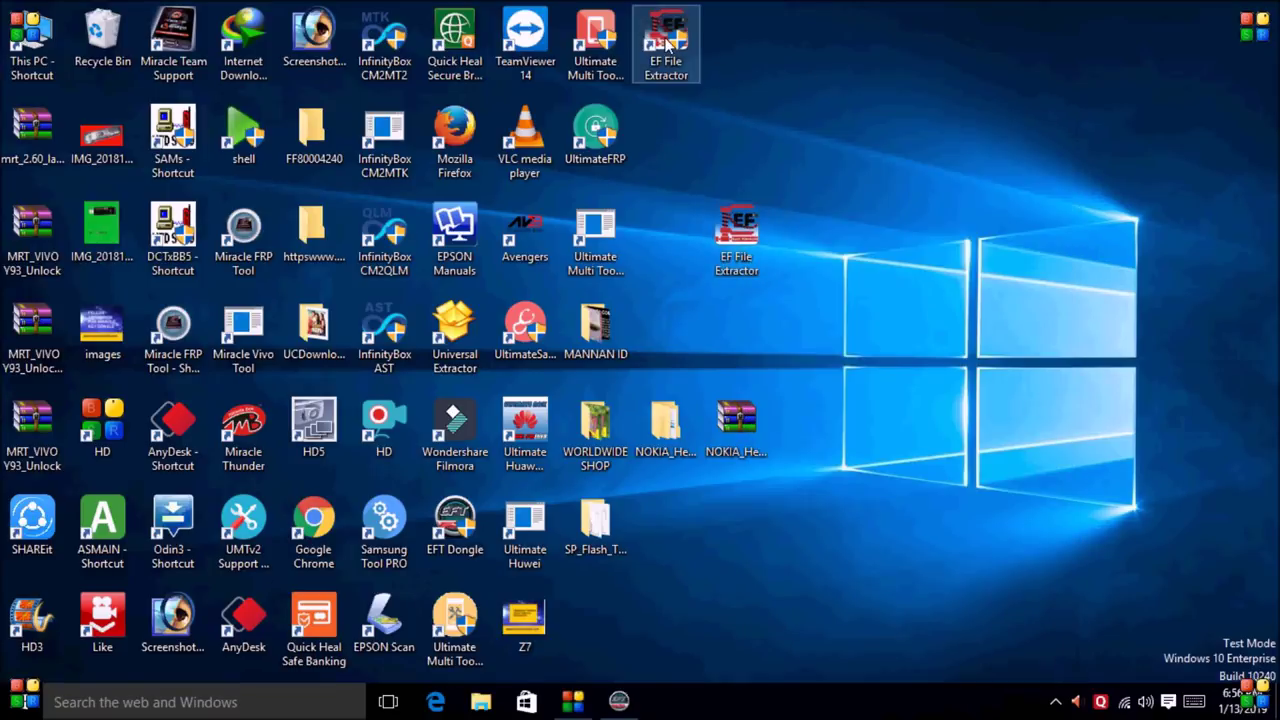
{"action": "left_click_drag", "start_coordinate": [752, 240], "coordinate": [666, 140]}
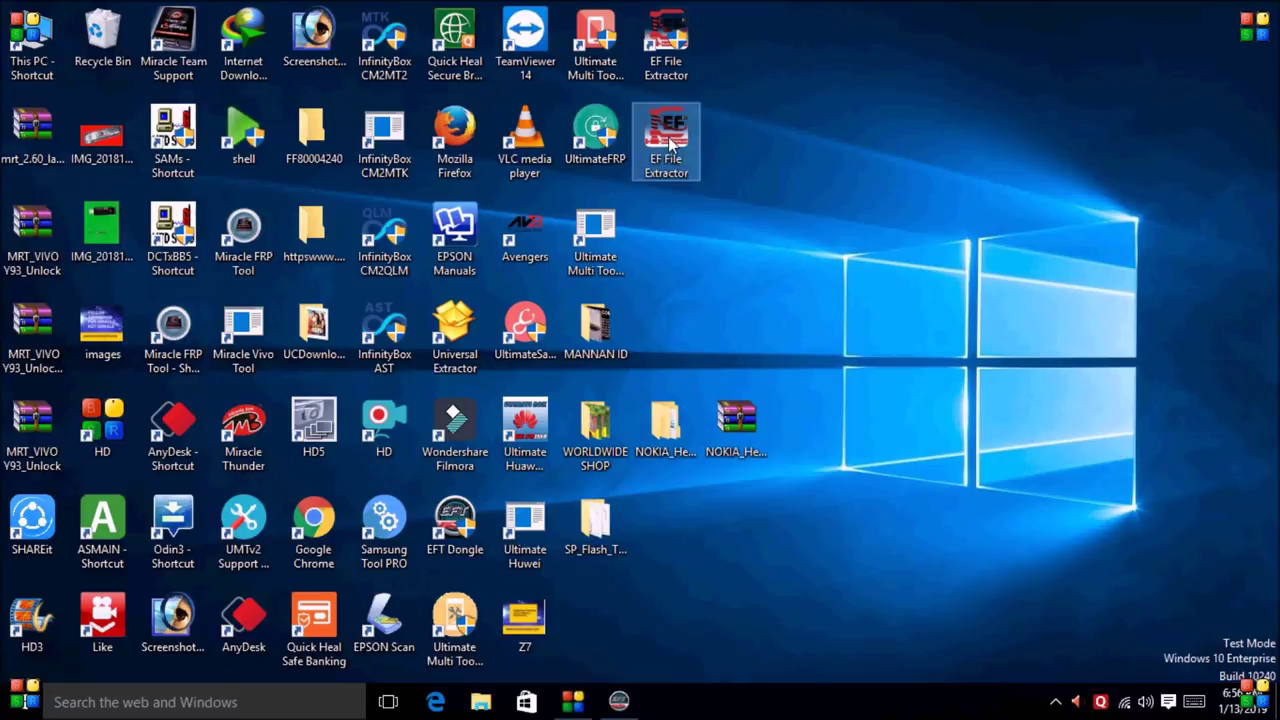
Launch EF File Extractor from its desktop shortcut
{"action": "left_click", "coordinate": [661, 48]}
{"action": "right_click", "coordinate": [661, 48]}
{"action": "left_click", "coordinate": [700, 60]}
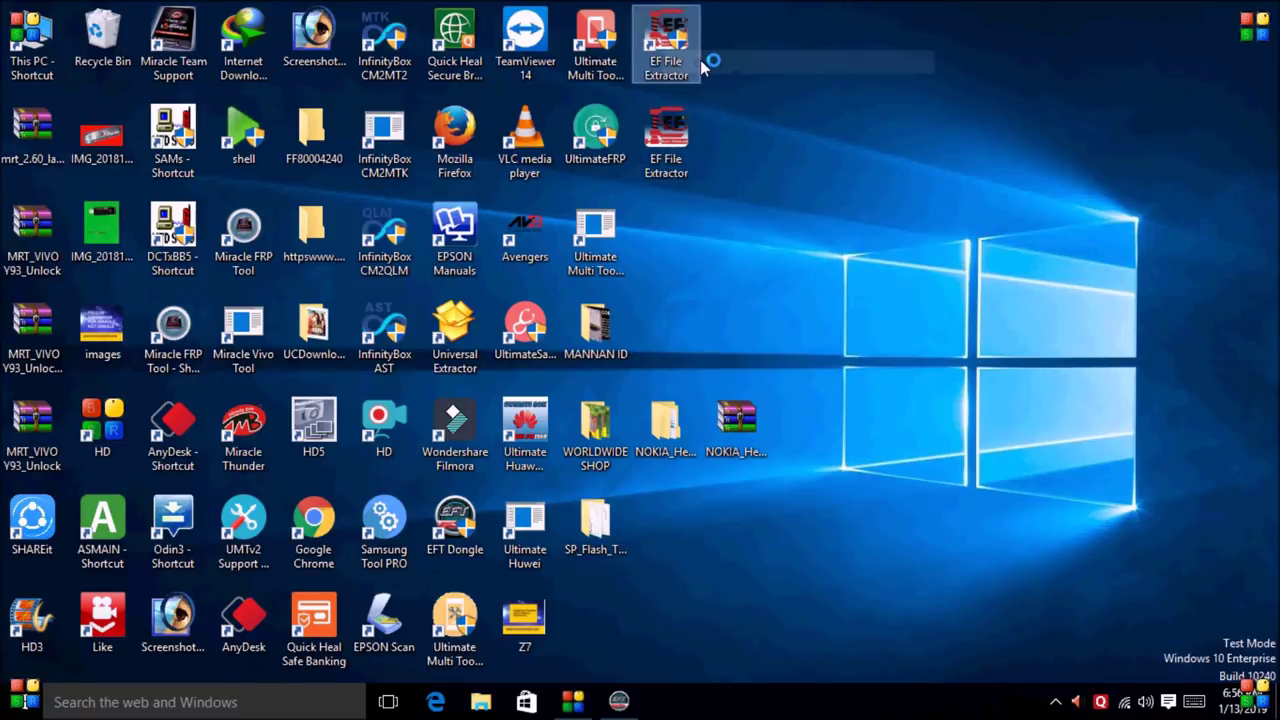
{"action": "left_click", "coordinate": [730, 383]}
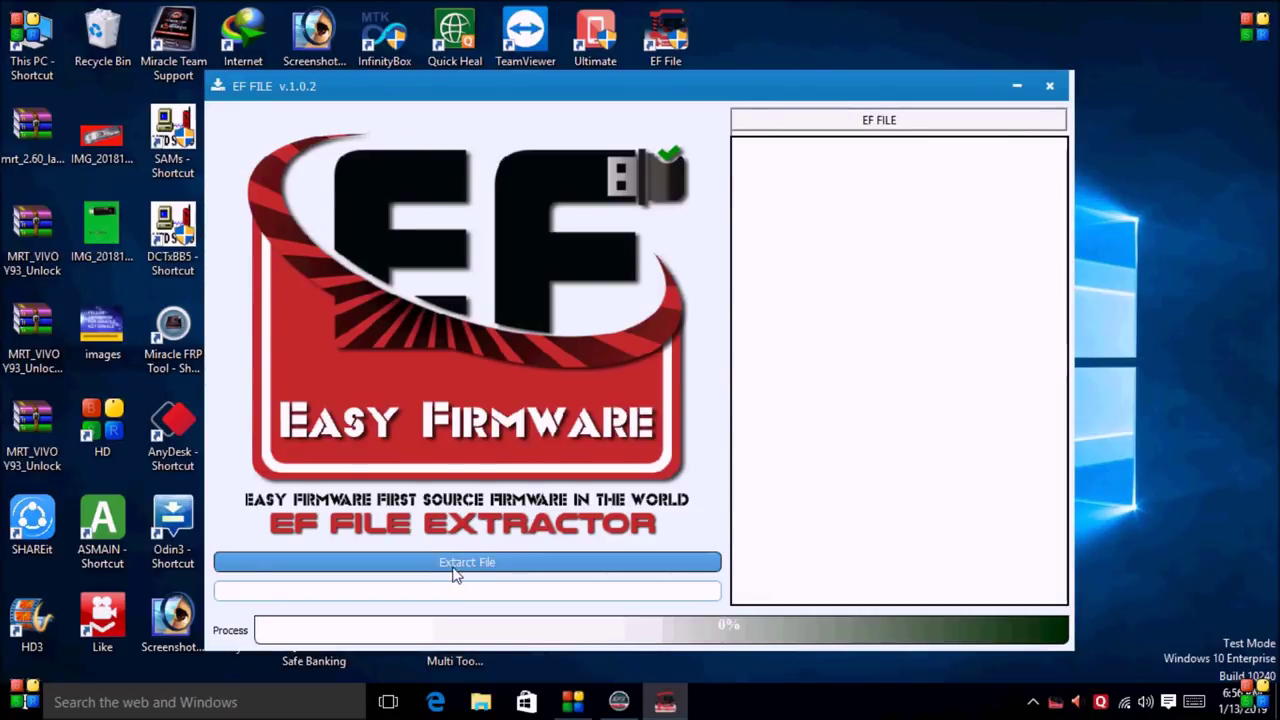
Extract the NOKIA_Heart_NE1-215H-0-00WW-B02_Scatter EF file located in the NOKIA_Heart folder on the Desktop
{"action": "left_click", "coordinate": [462, 573]}
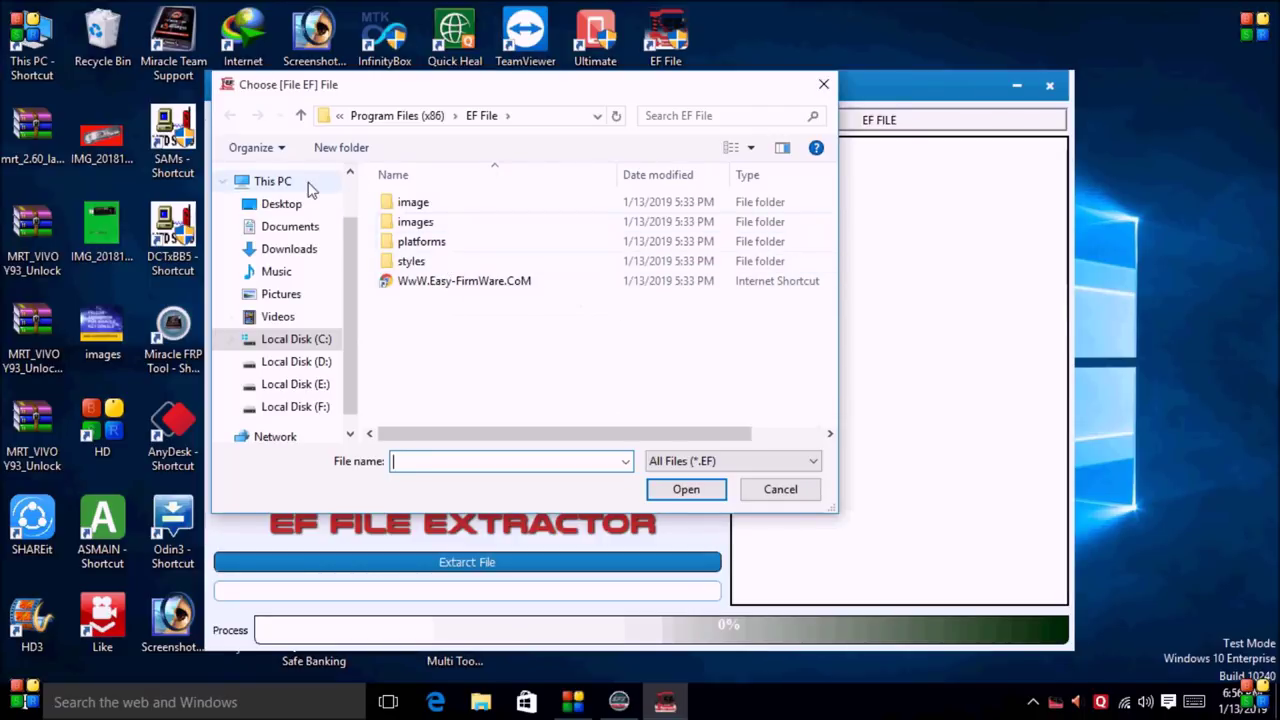
{"action": "left_click", "coordinate": [281, 203]}
{"action": "double_click", "coordinate": [781, 245]}
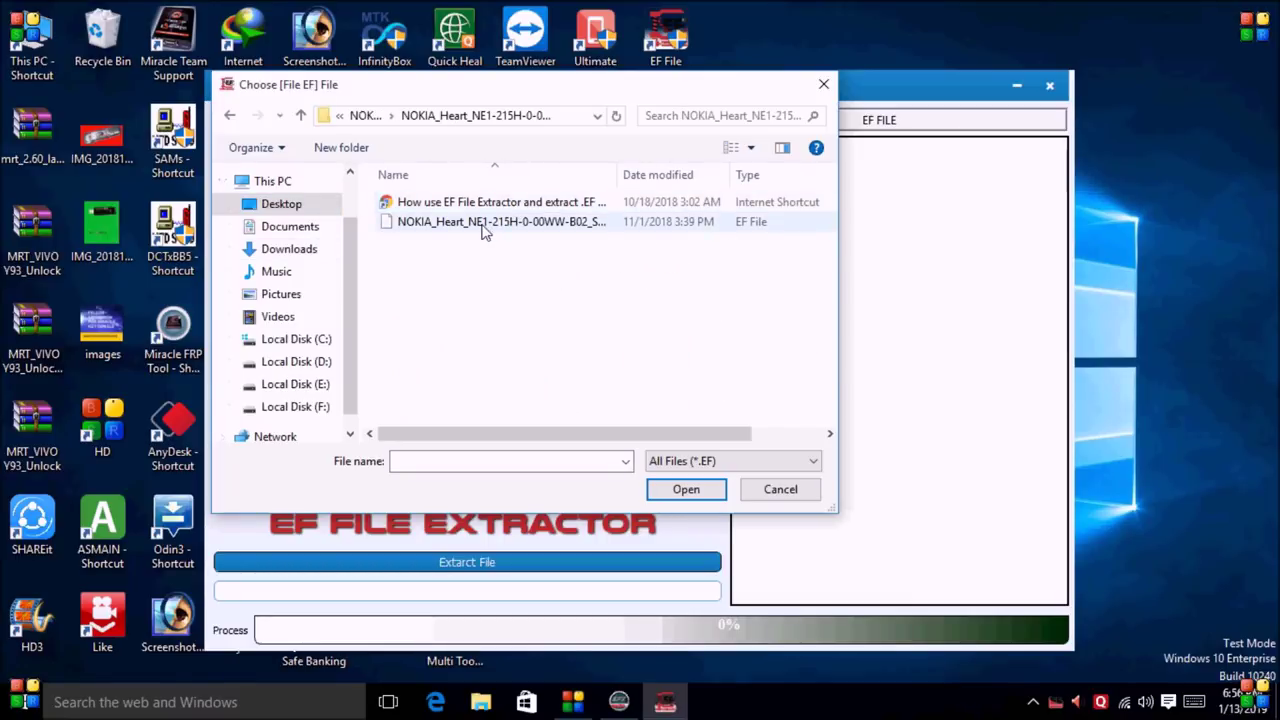
{"action": "left_click", "coordinate": [488, 222]}
{"action": "left_click", "coordinate": [686, 490]}
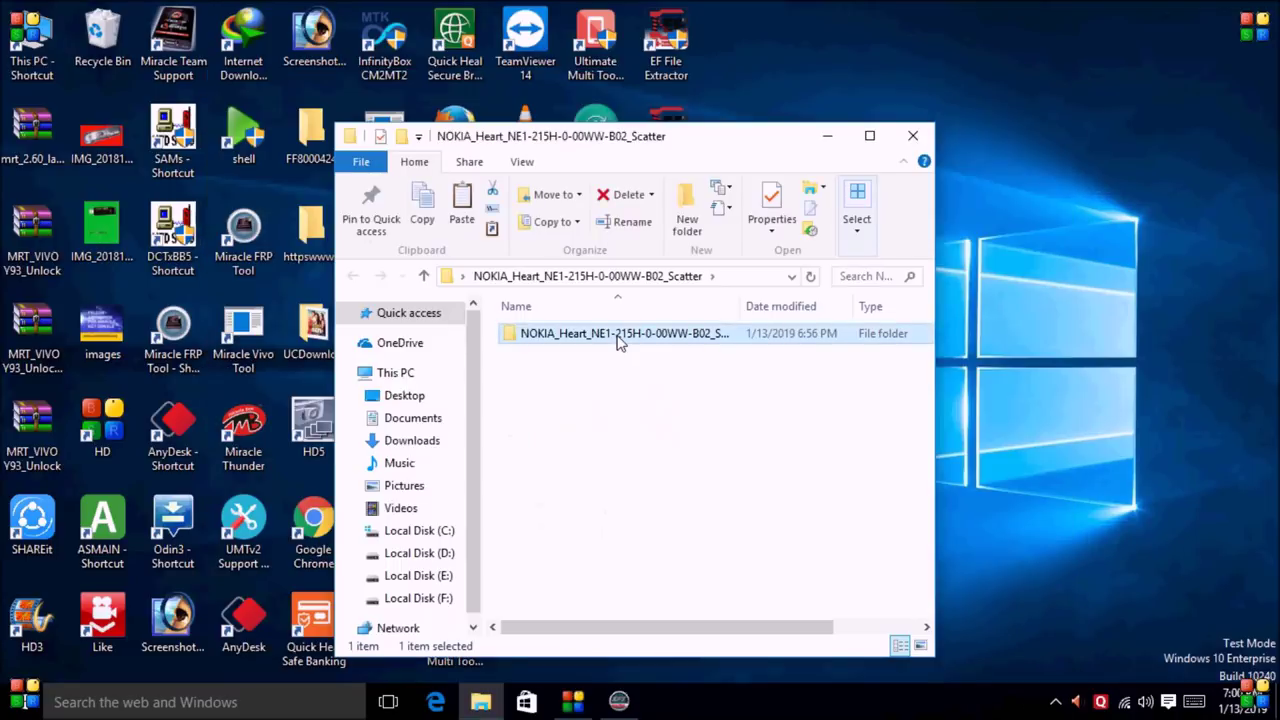
Open the inner NOKIA_Heart_NE1-215H-0-00WW-B02_Scatter folder and select the original EF file
{"action": "right_click", "coordinate": [618, 343]}
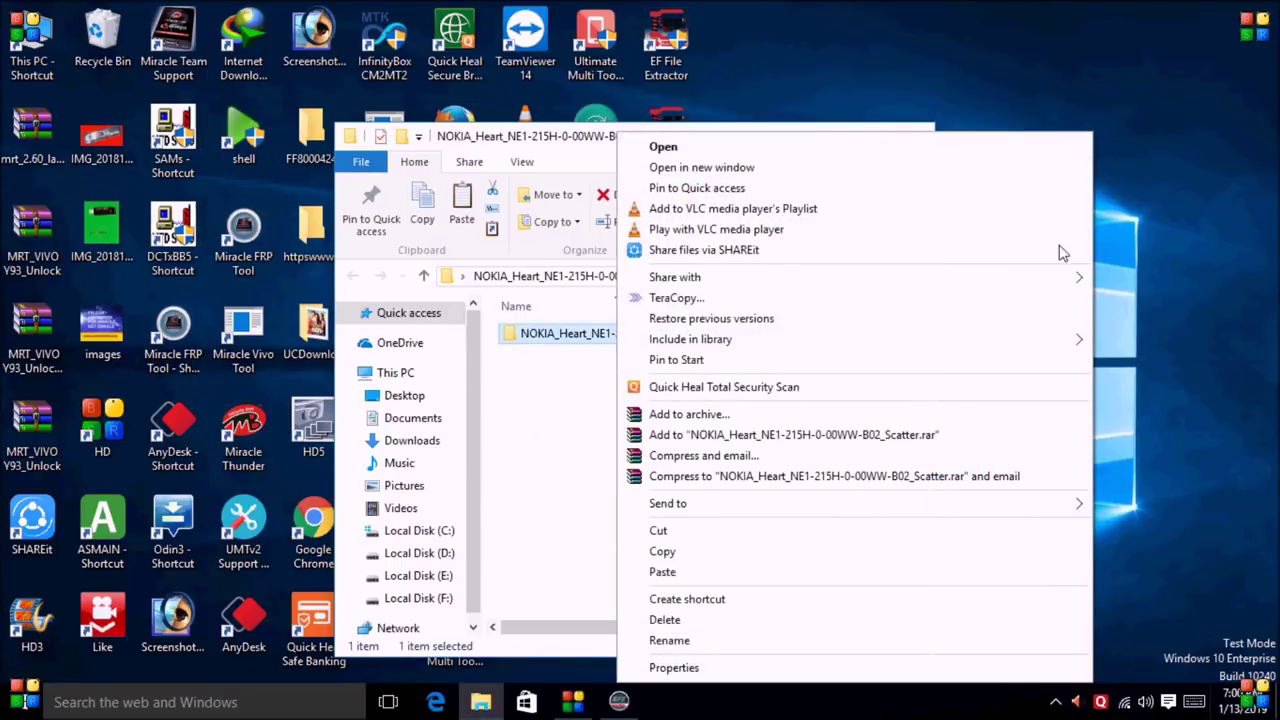
{"action": "left_click", "coordinate": [785, 142]}
{"action": "left_click", "coordinate": [560, 341]}
{"action": "left_click", "coordinate": [535, 373]}
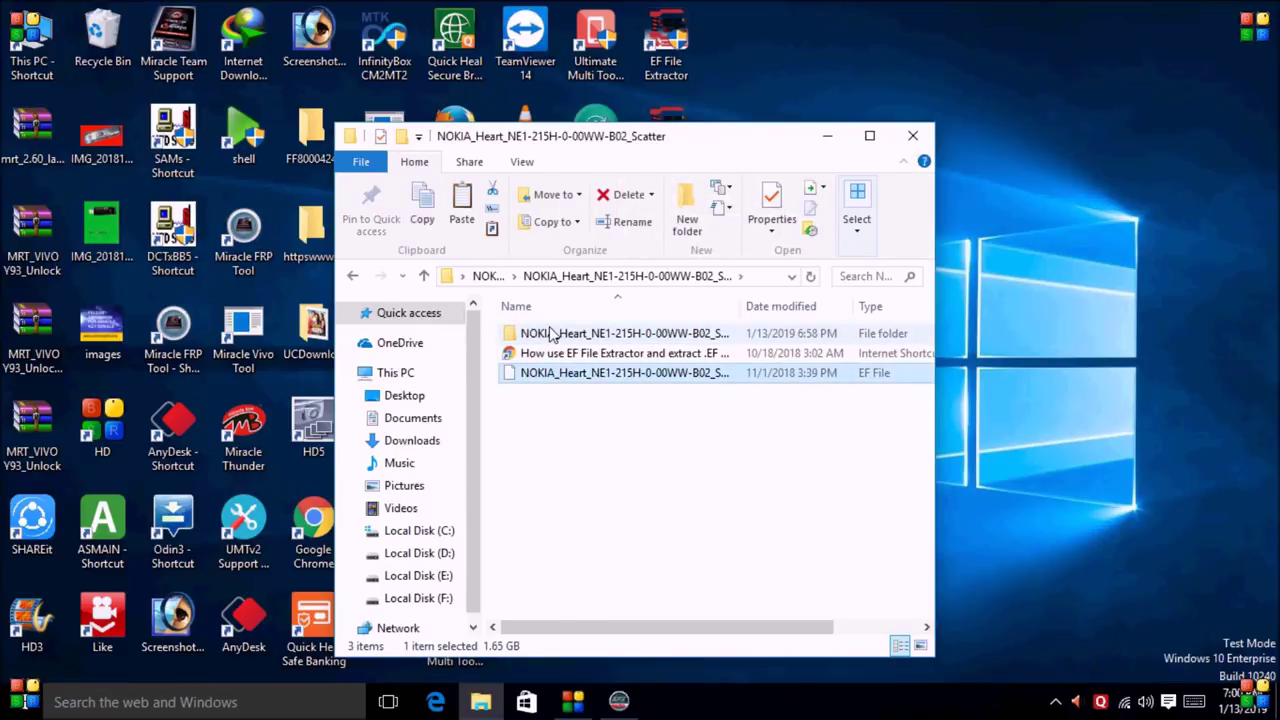
Open the newly extracted NOKIA_Heart folder and its nested subfolder containing the MT6737M scatter and image files
{"action": "left_click", "coordinate": [549, 334]}
{"action": "right_click", "coordinate": [550, 334]}
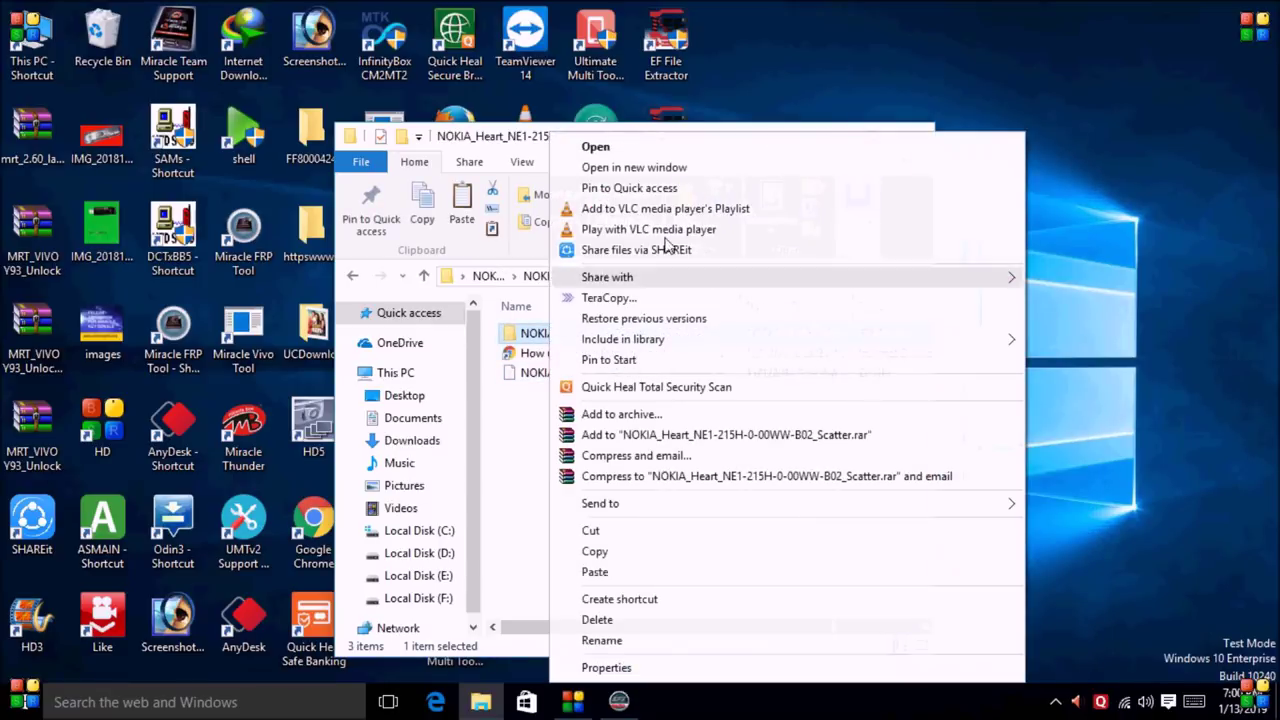
{"action": "left_click", "coordinate": [645, 145]}
{"action": "left_click", "coordinate": [549, 334]}
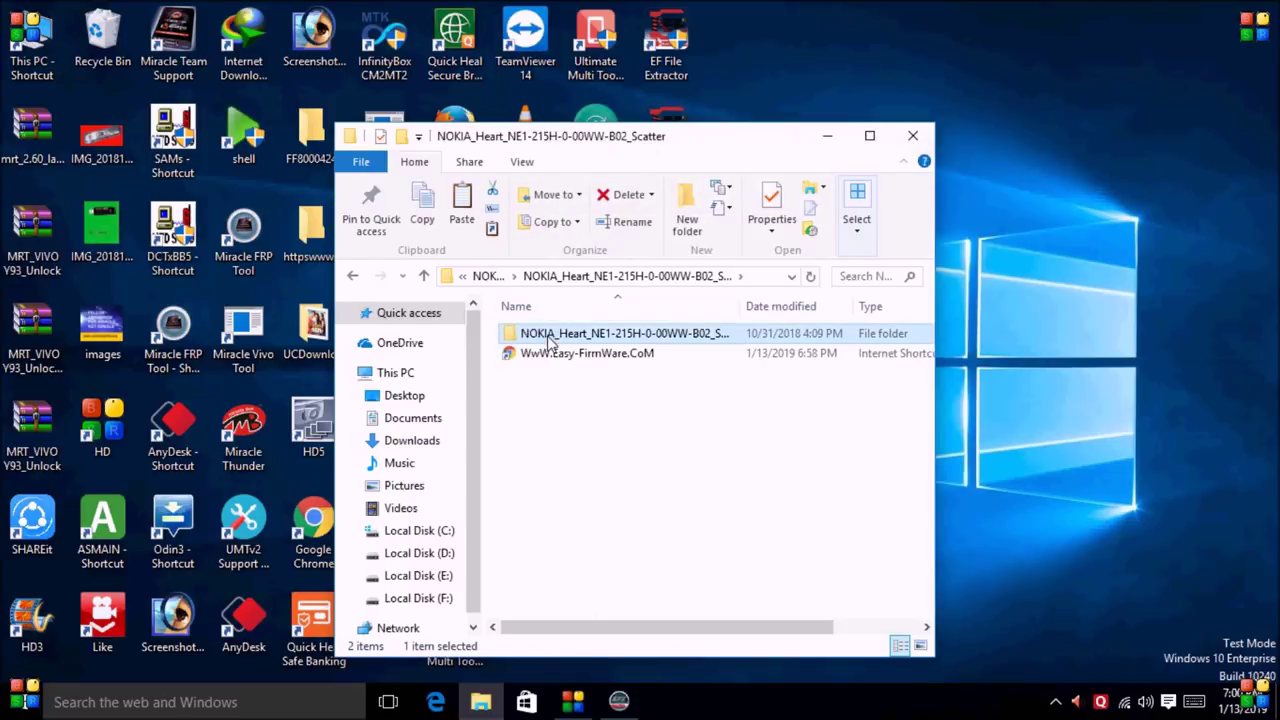
{"action": "right_click", "coordinate": [549, 334]}
{"action": "left_click", "coordinate": [616, 148]}
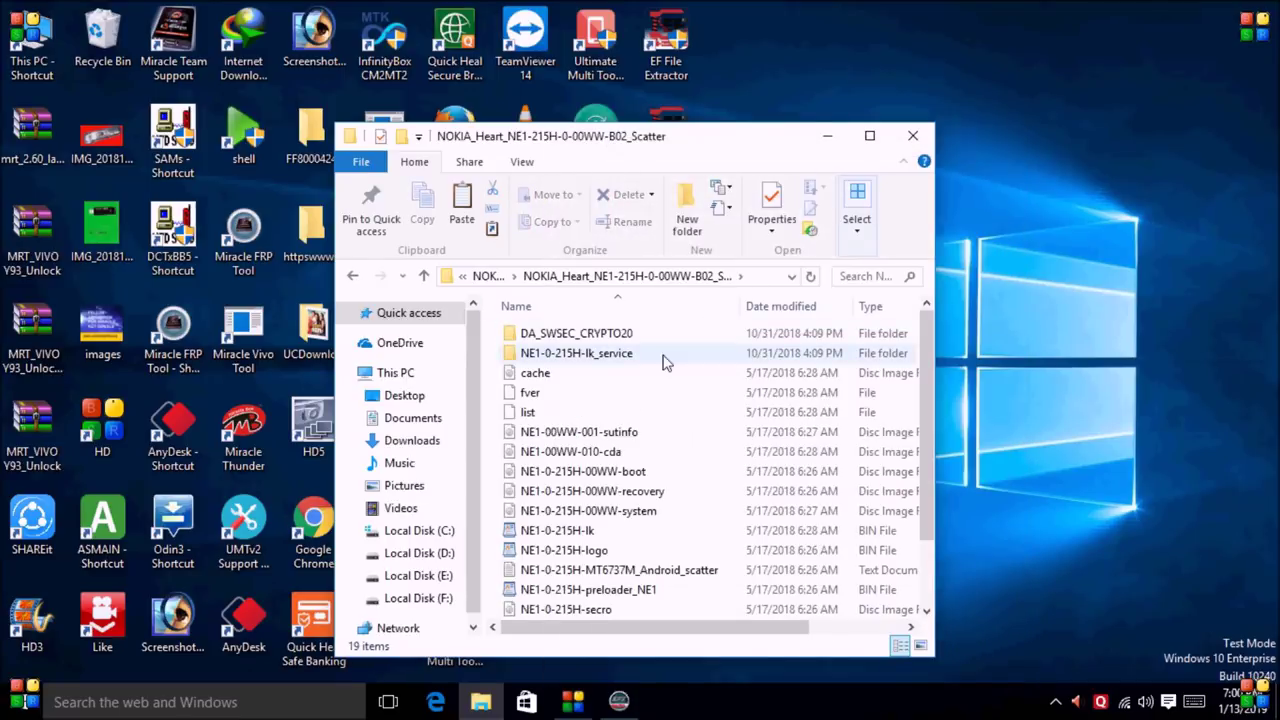
Locate the NE1-0-215H-MT6737M_Android_scatter text file in the extracted firmware folder and close the folder window
{"action": "scroll", "coordinate": [689, 410], "scroll_direction": "down", "scroll_amount": 2}
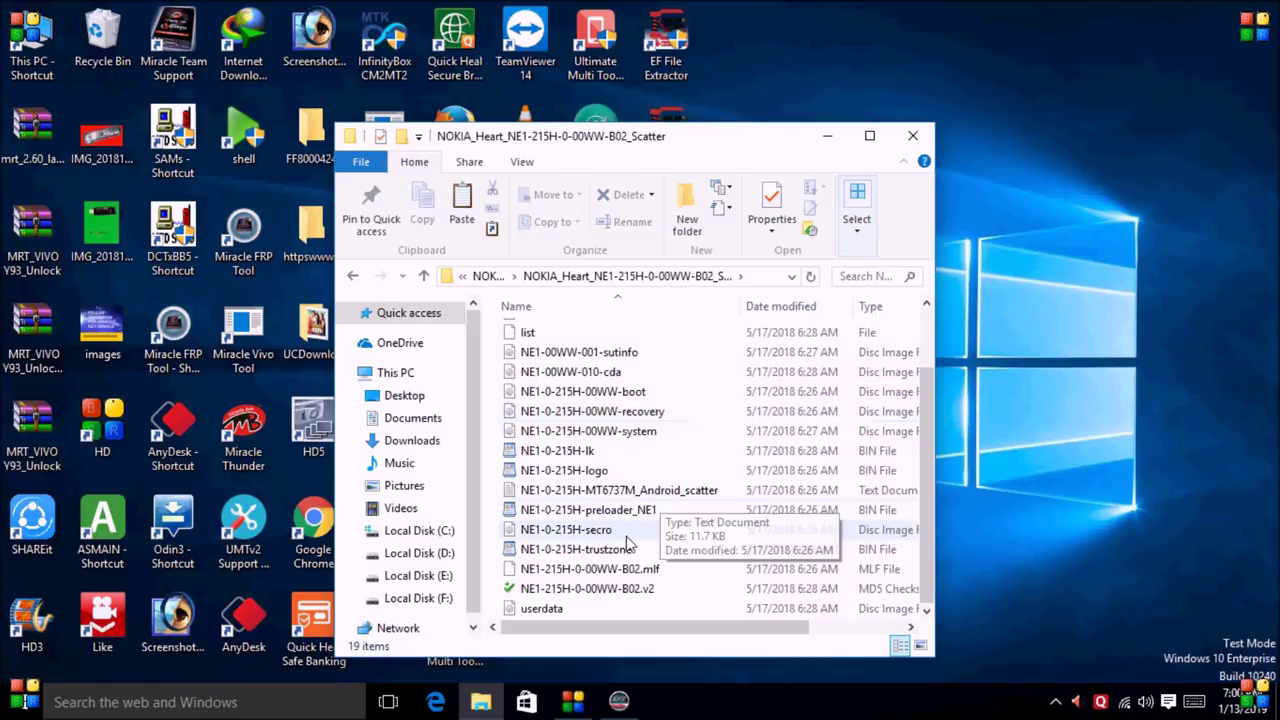
{"action": "left_click", "coordinate": [656, 492]}
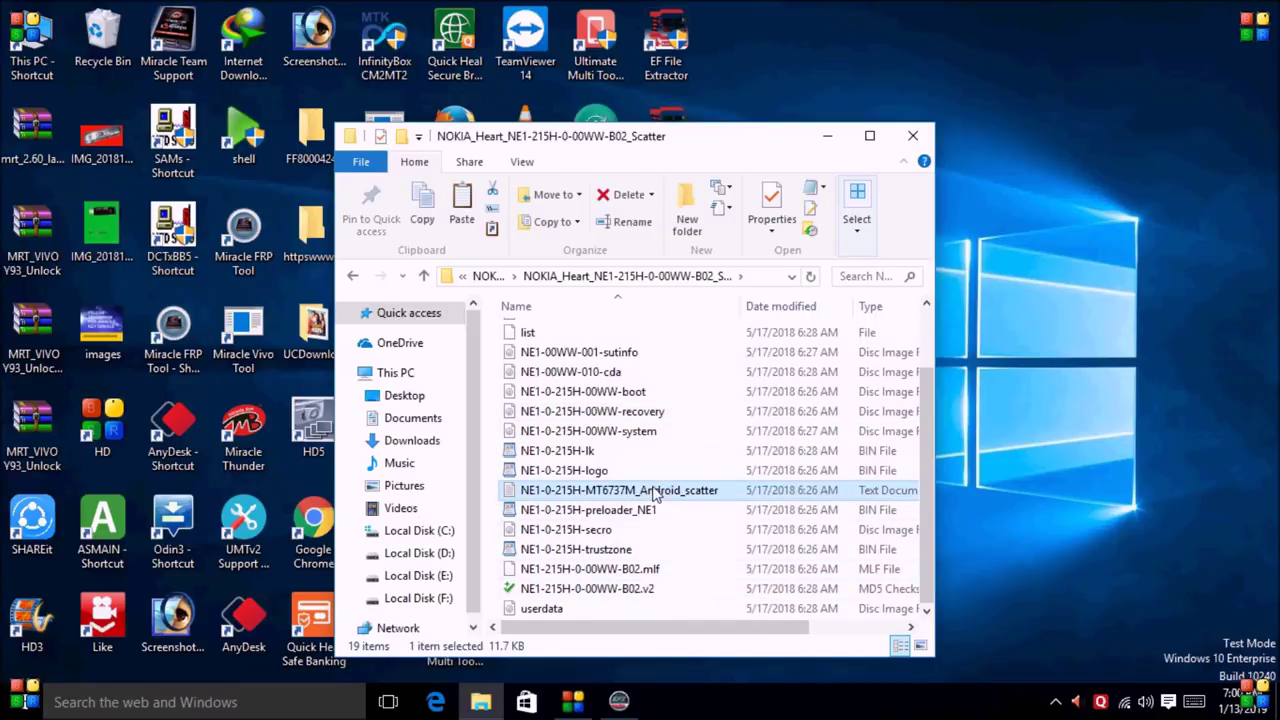
{"action": "left_click", "coordinate": [912, 138]}
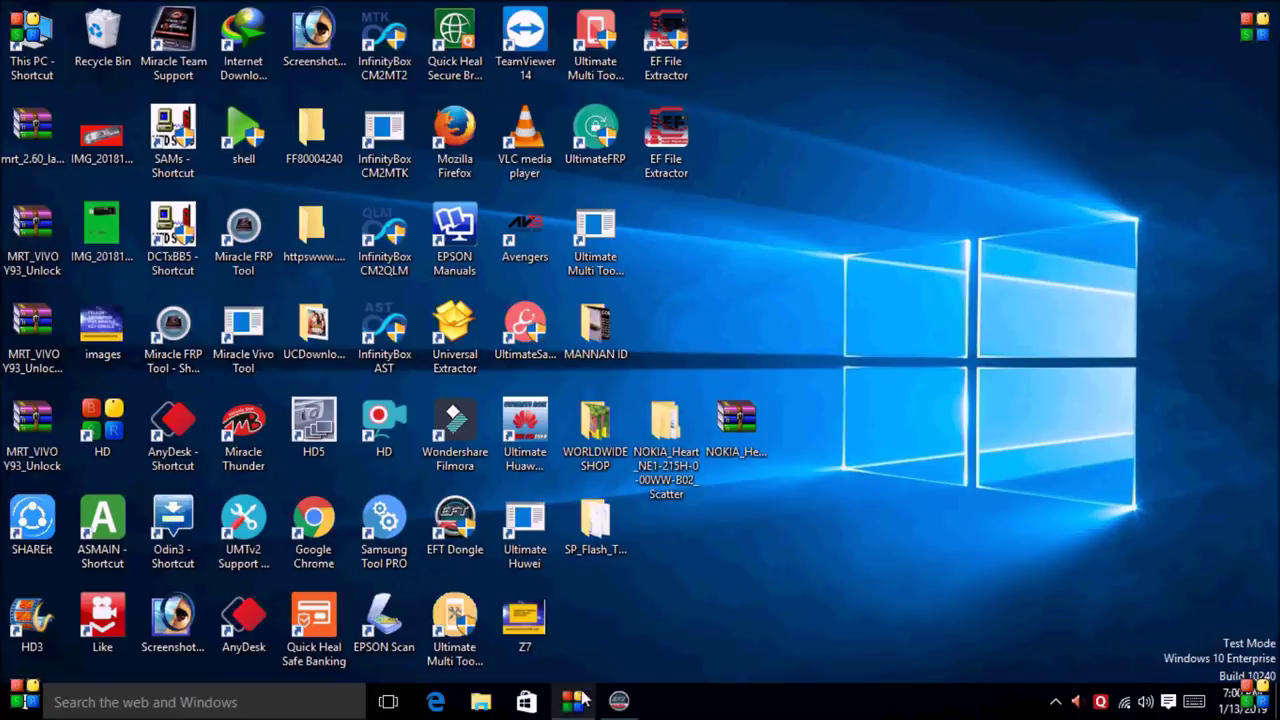
Switch to EFT Dongle and load NE1-0-215H-MT6737M_Android_scatter from the nested NOKIA_Heart folders as the custom MTK scatter file
{"action": "left_click", "coordinate": [618, 702]}
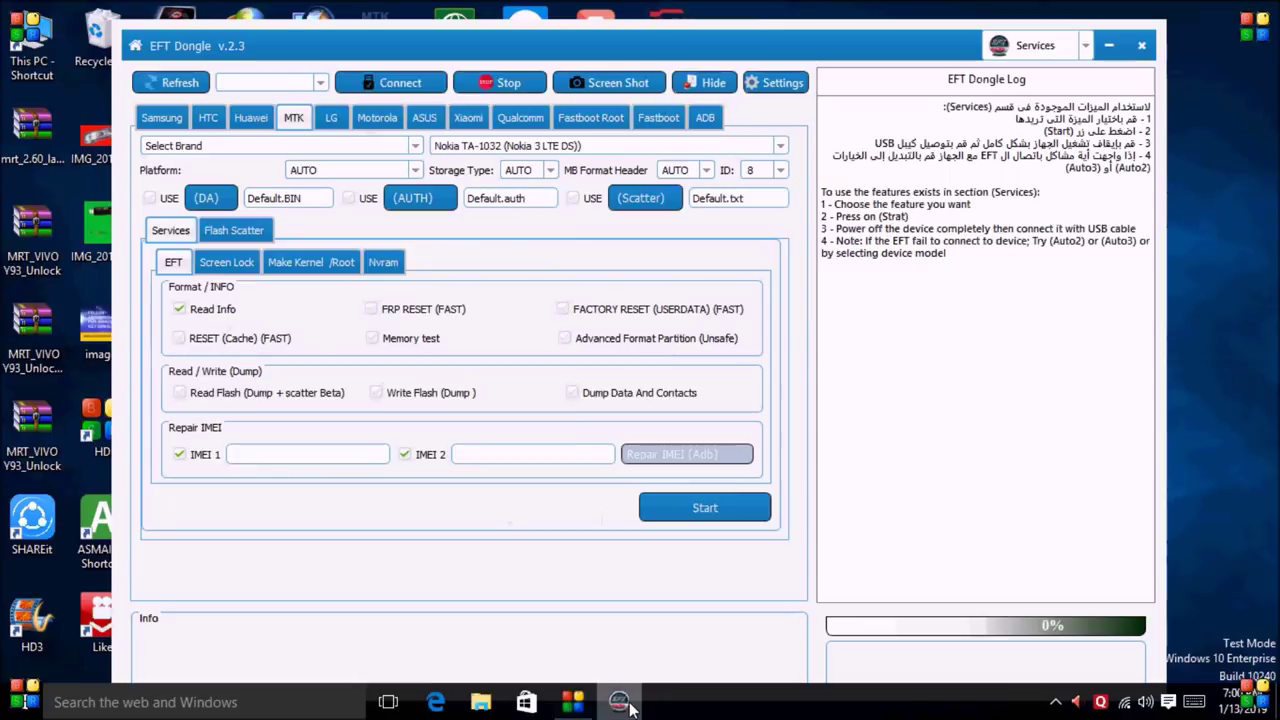
{"action": "left_click", "coordinate": [641, 199]}
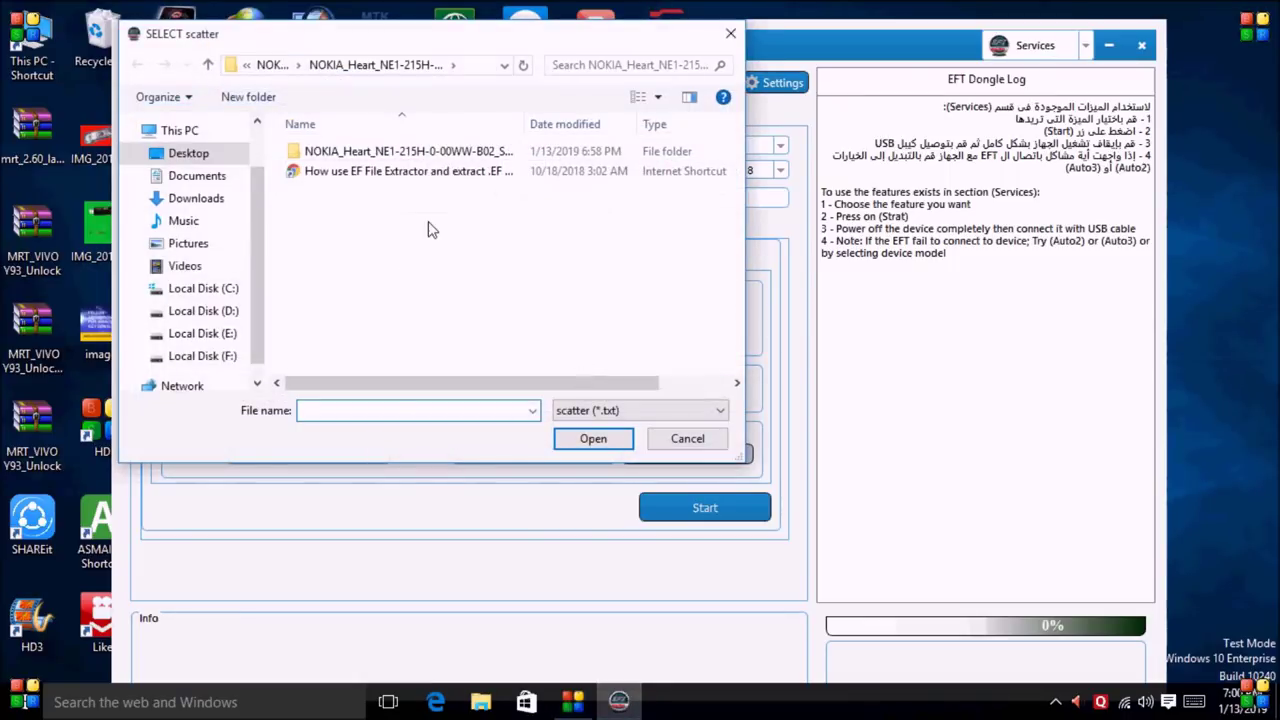
{"action": "double_click", "coordinate": [373, 150]}
{"action": "double_click", "coordinate": [375, 153]}
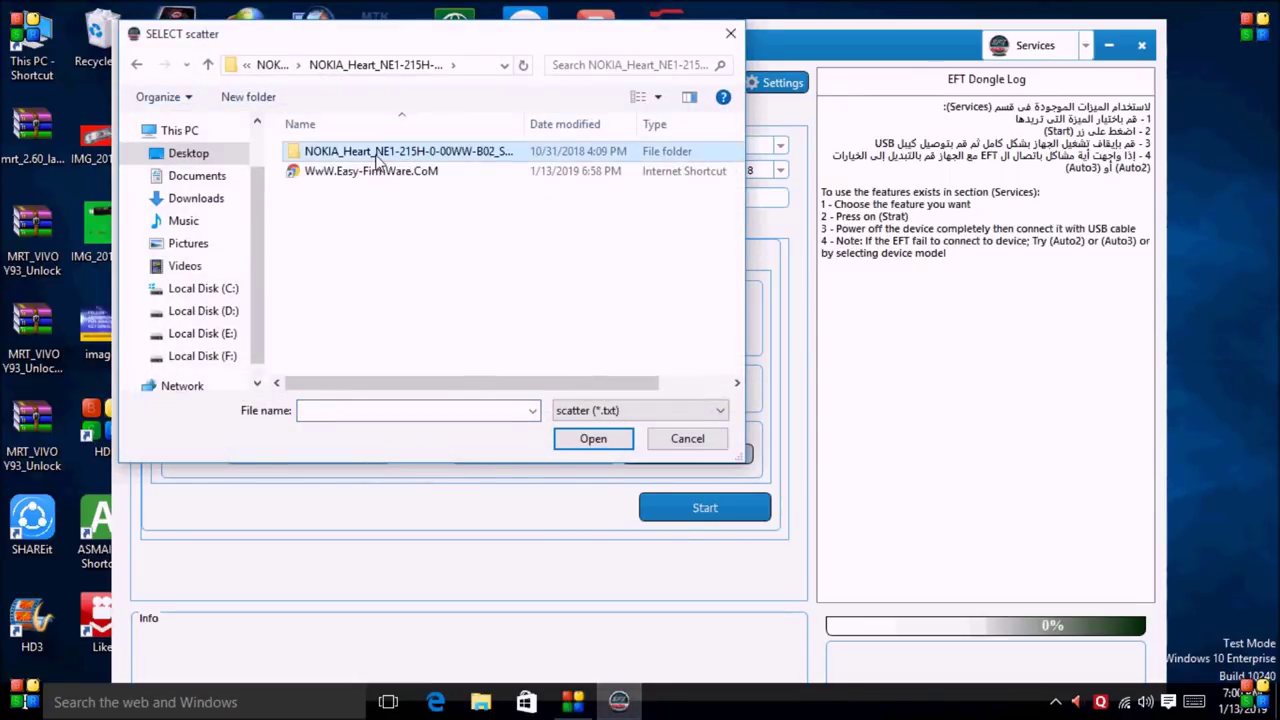
{"action": "left_click", "coordinate": [365, 192]}
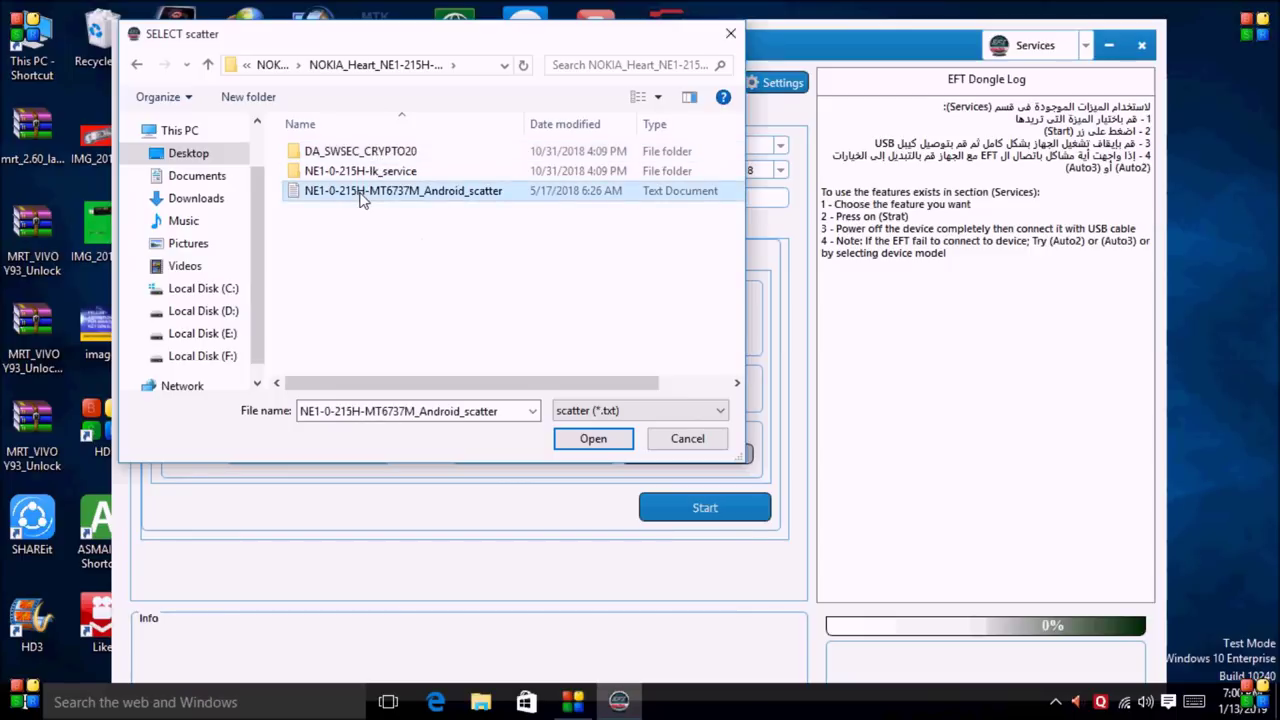
{"action": "left_click", "coordinate": [593, 439]}
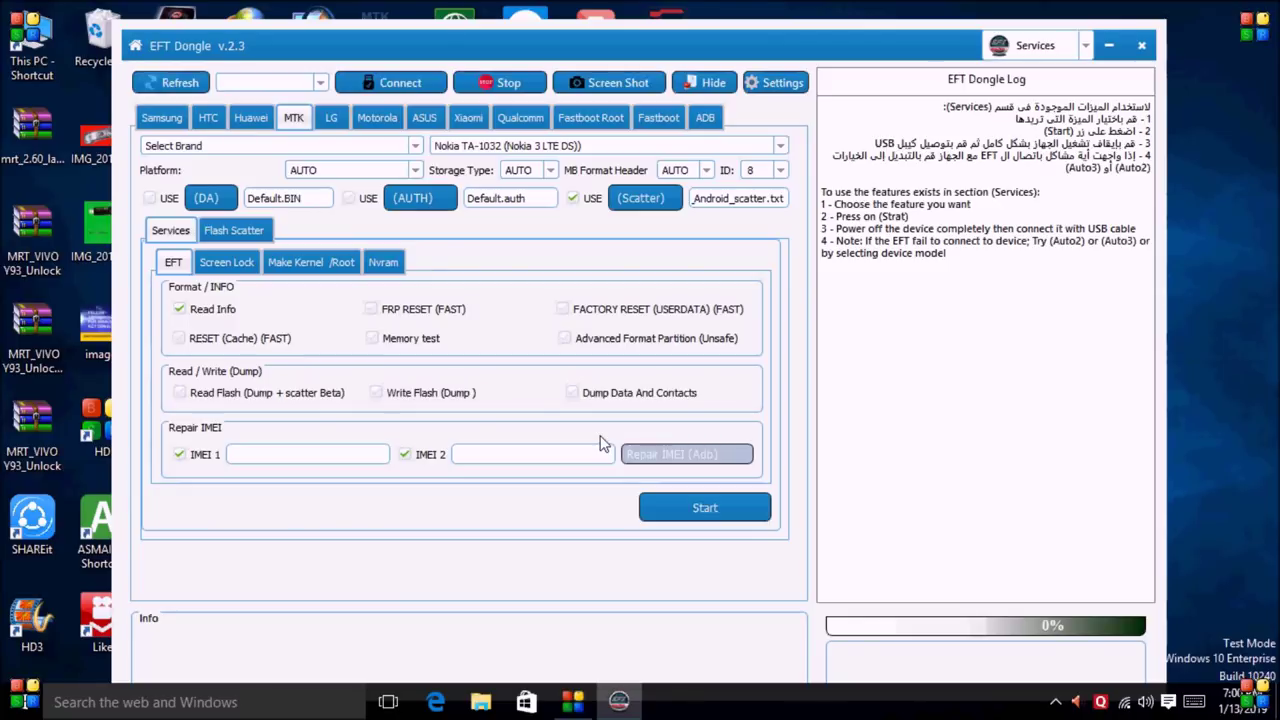
Load NE1-0-215H-MT6737M_Android_scatter into the Flash Scatter section and select the lk partition row
{"action": "left_click", "coordinate": [240, 231]}
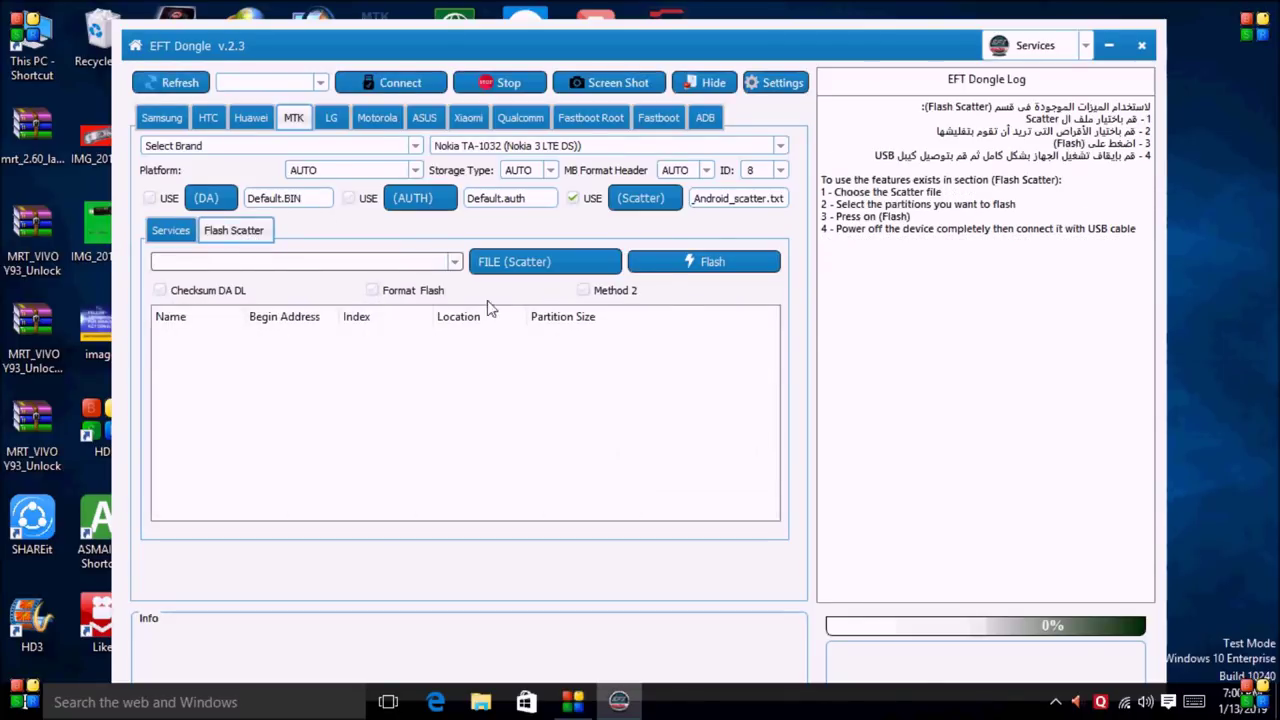
{"action": "left_click", "coordinate": [584, 264]}
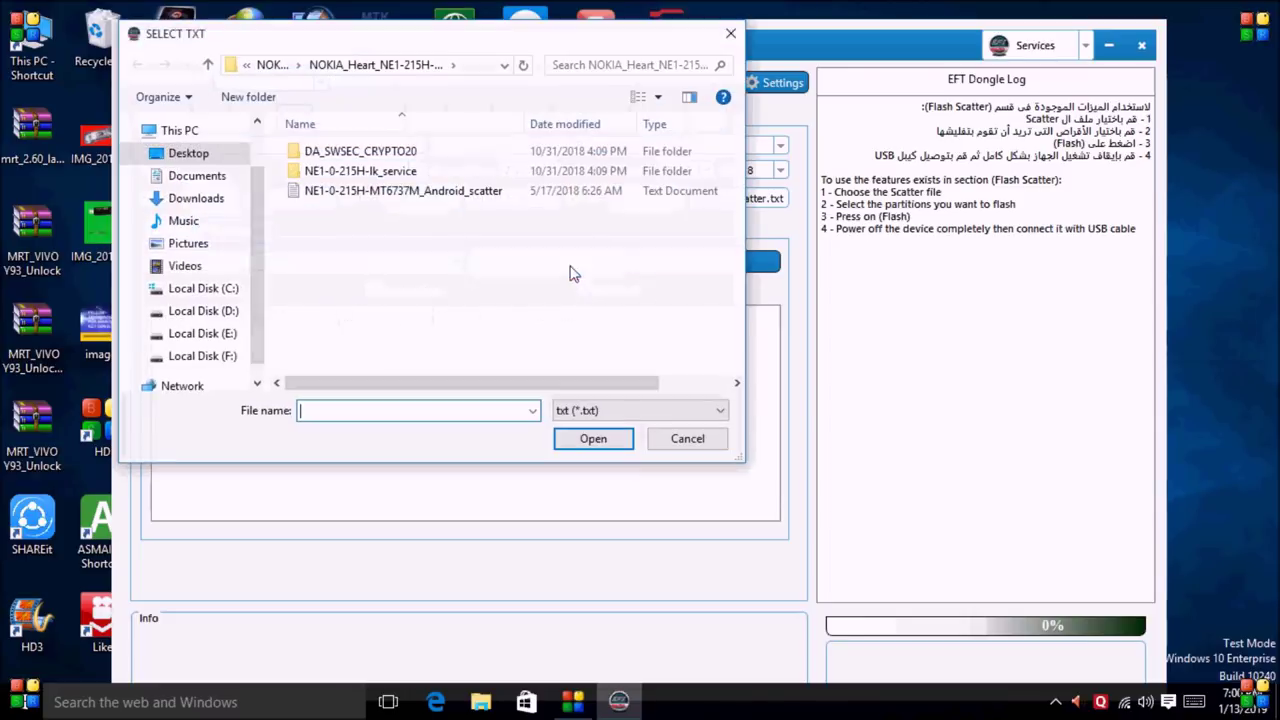
{"action": "left_click", "coordinate": [406, 198]}
{"action": "left_click", "coordinate": [593, 438]}
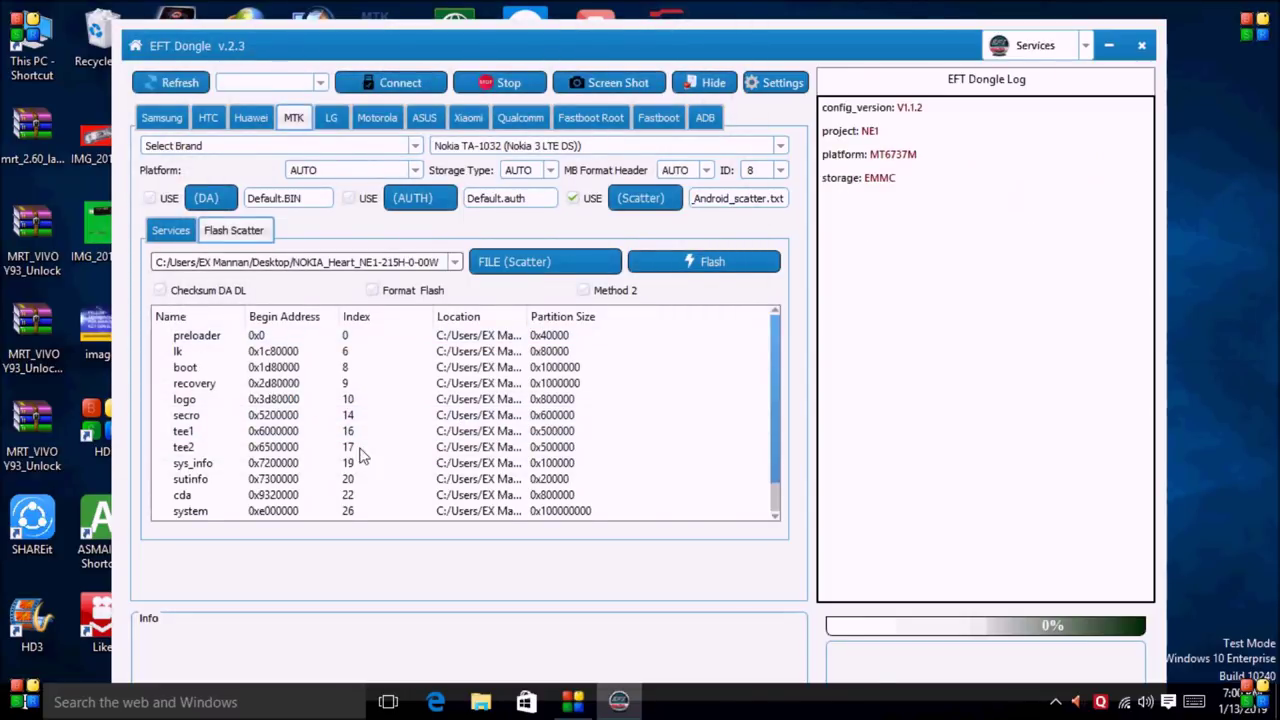
{"action": "left_click", "coordinate": [548, 355]}
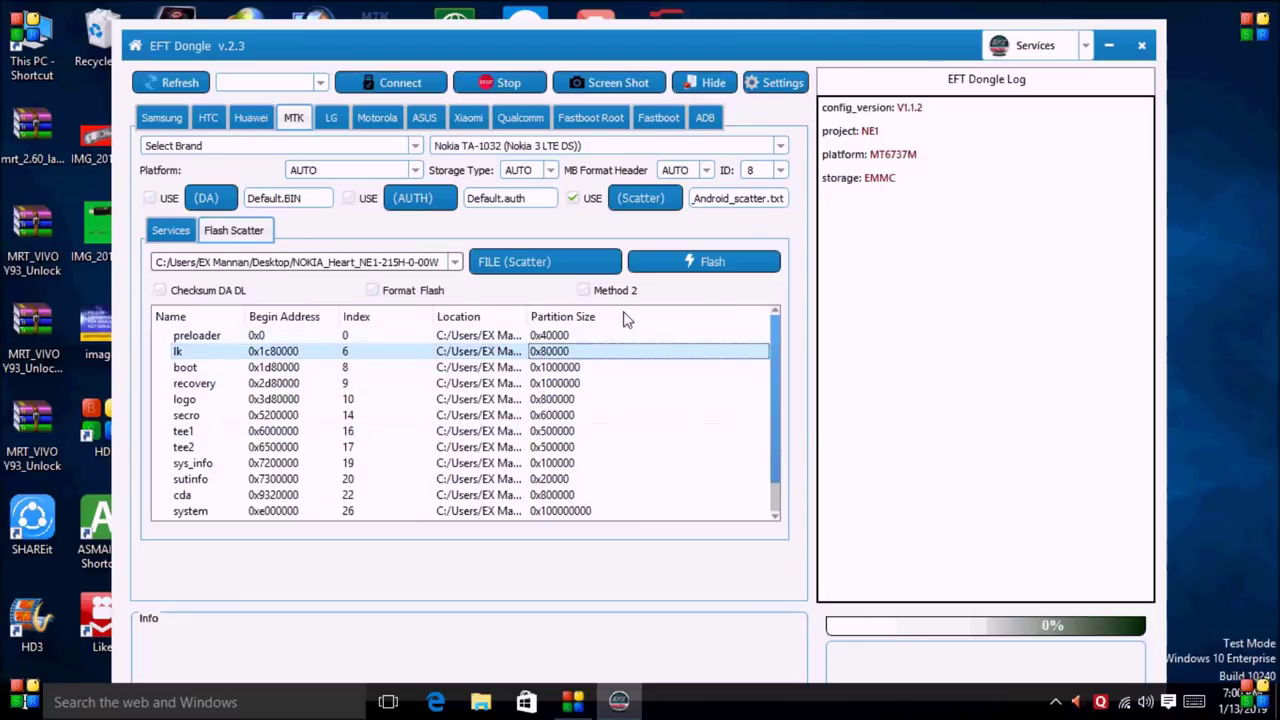
Minimize EFT Dongle and show the available actions for the Google Chrome desktop shortcut
{"action": "left_click", "coordinate": [1110, 46]}
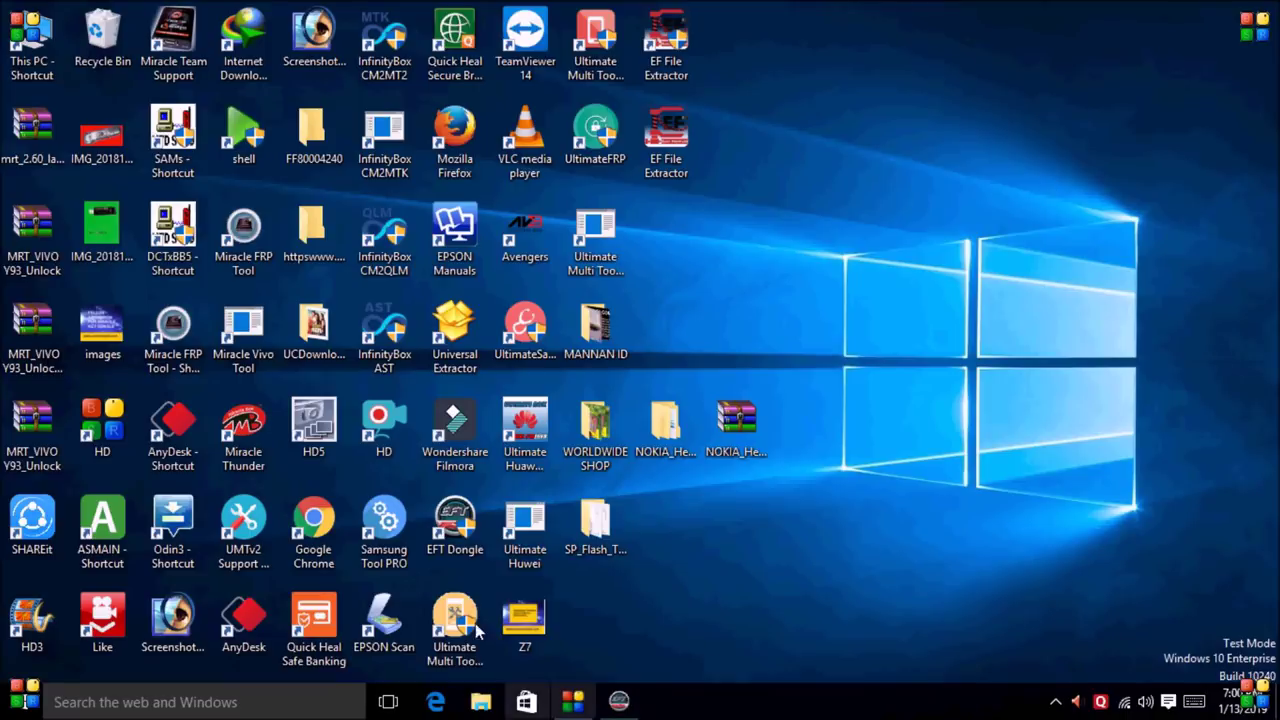
{"action": "right_click", "coordinate": [320, 535]}
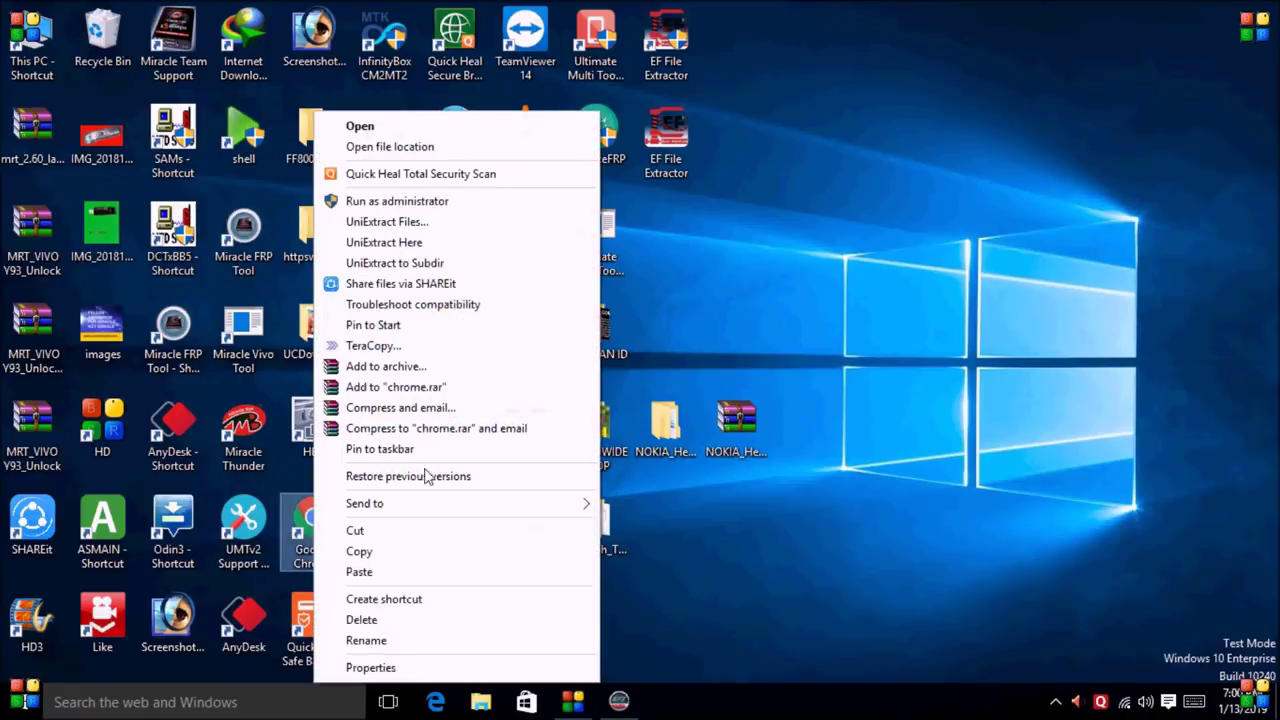